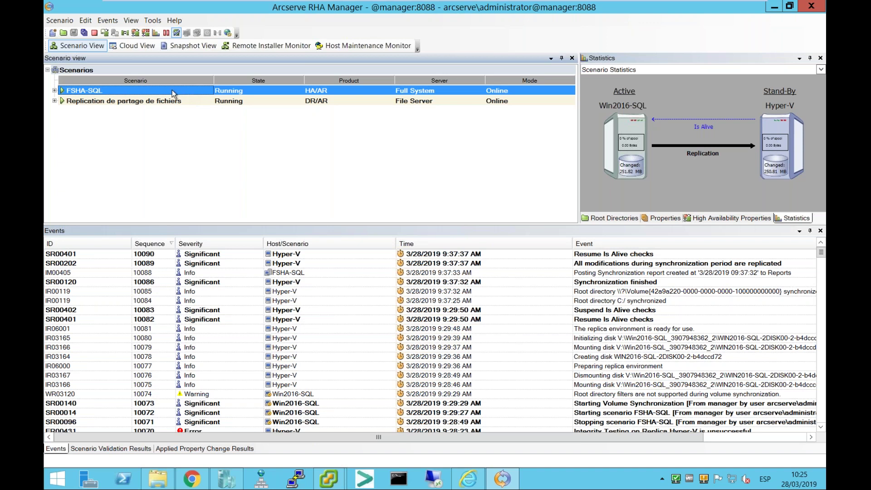
Compare the replication statistics of the FSHA-SQL and "Replication de partage de fichiers" scenarios
{"action": "left_click", "coordinate": [78, 101]}
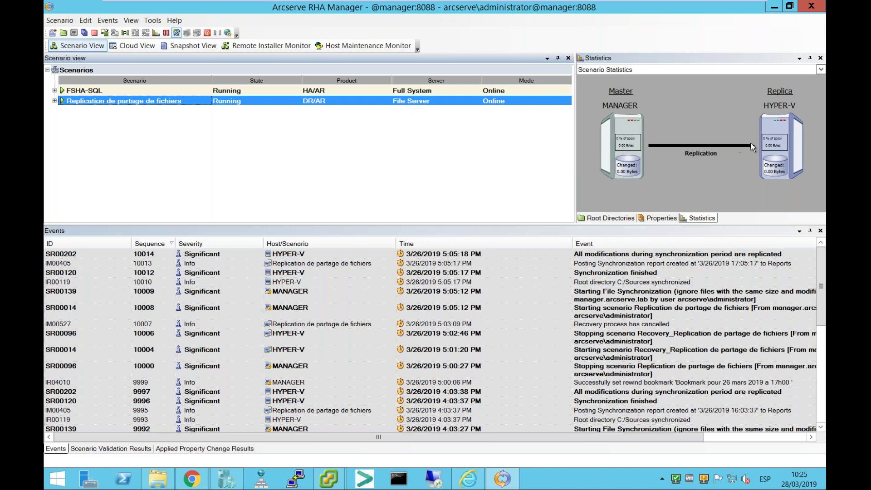
{"action": "left_click", "coordinate": [140, 90]}
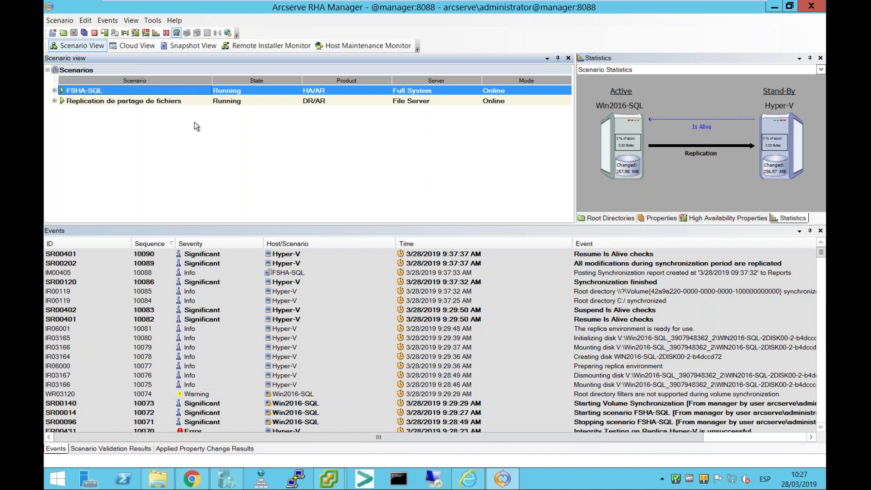
{"action": "left_click", "coordinate": [187, 102]}
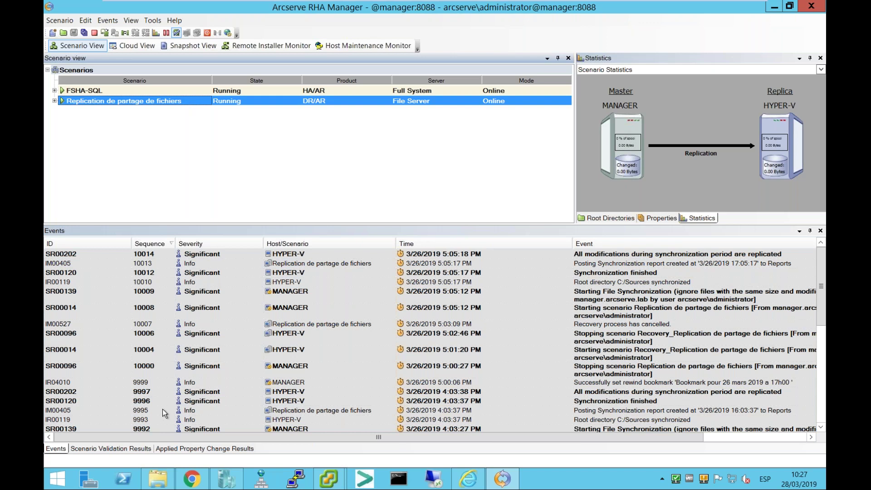
Switch to File Explorer and open Local Disk (C:) in a second window
{"action": "left_click", "coordinate": [155, 481]}
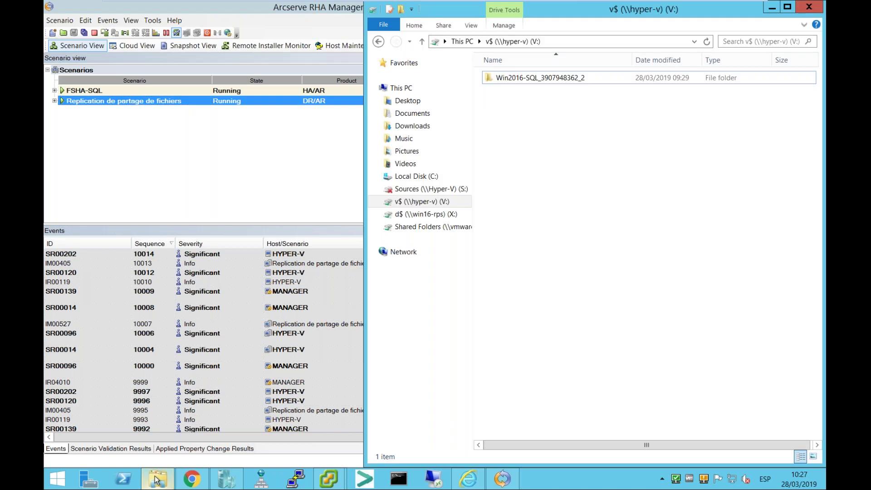
{"action": "left_click", "coordinate": [155, 481]}
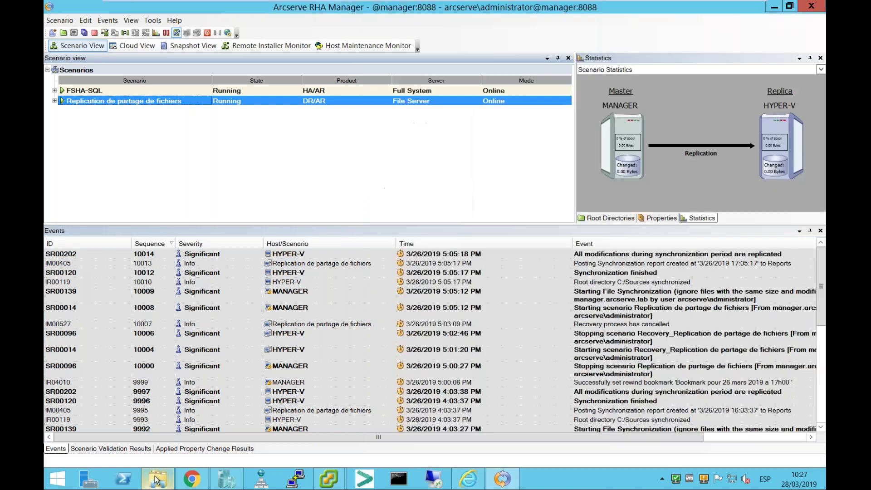
{"action": "left_click", "coordinate": [156, 480]}
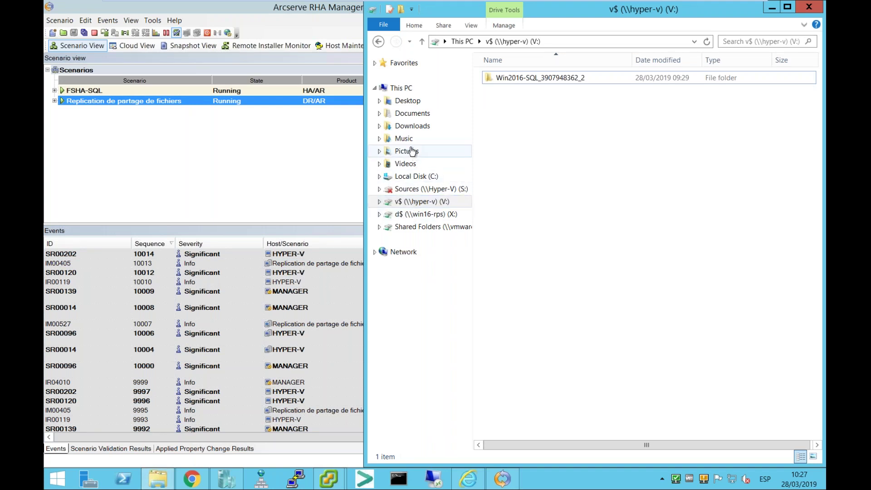
{"action": "left_click", "coordinate": [399, 177]}
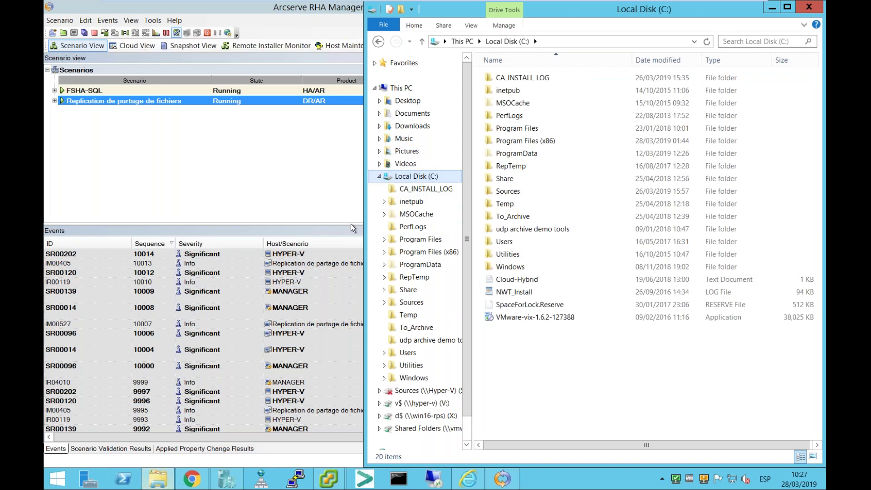
{"action": "right_click", "coordinate": [410, 180]}
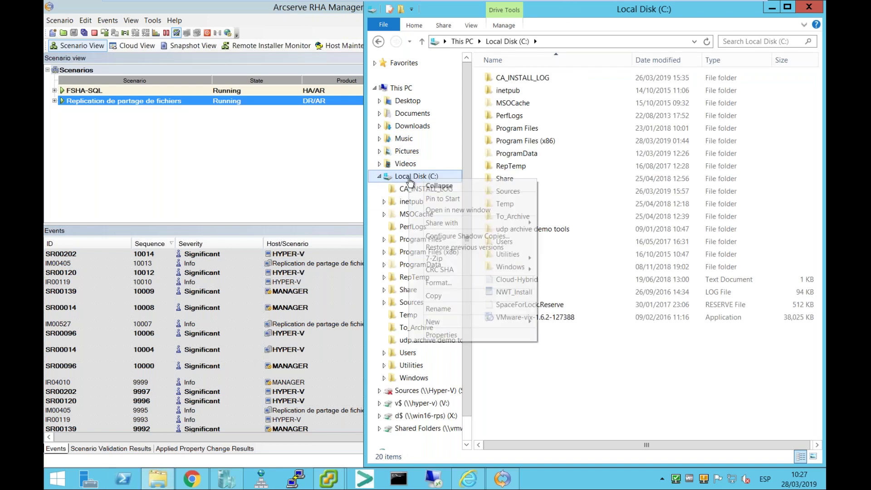
{"action": "left_click", "coordinate": [432, 210]}
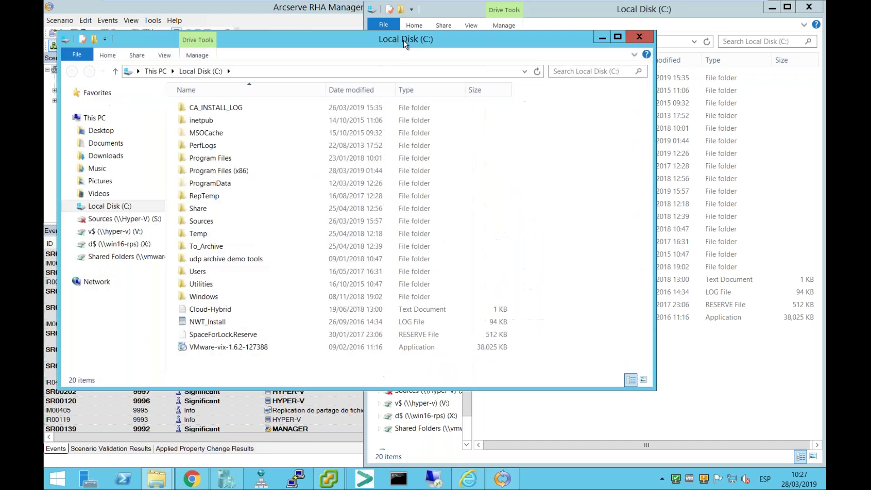
Fit the new Local Disk (C:) window at full screen height beside the other Explorer window and open its Sources folder
{"action": "left_click_drag", "start_coordinate": [402, 39], "coordinate": [391, 11]}
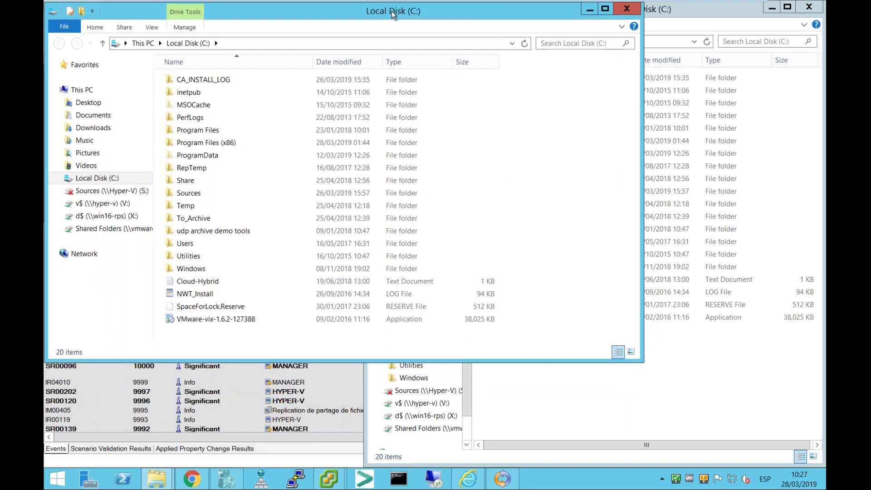
{"action": "left_click_drag", "start_coordinate": [642, 111], "coordinate": [461, 107]}
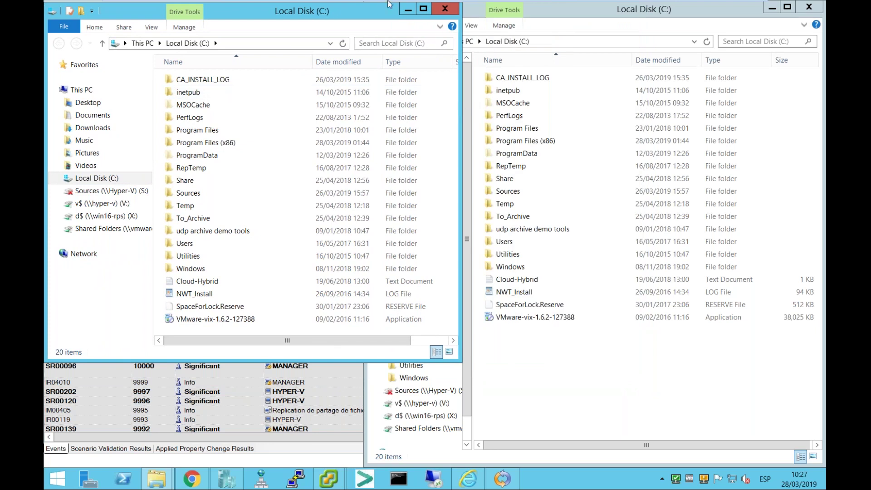
{"action": "key", "text": "alt+Tab"}
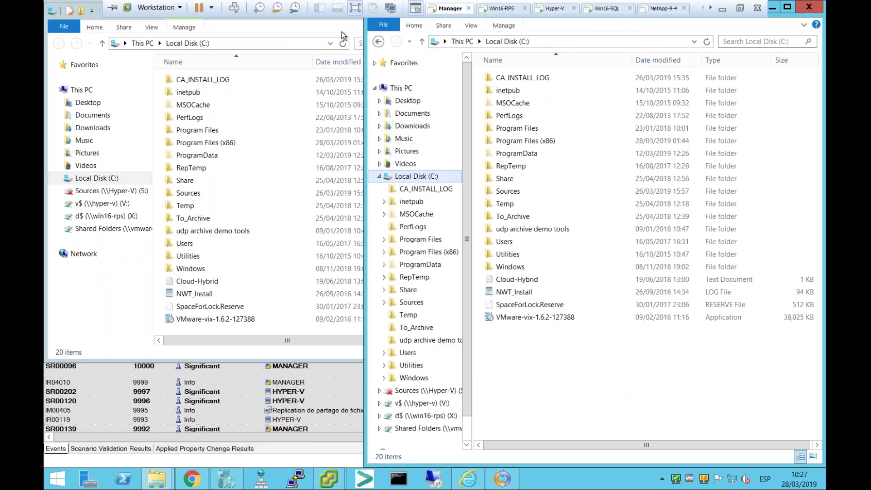
{"action": "left_click", "coordinate": [325, 25]}
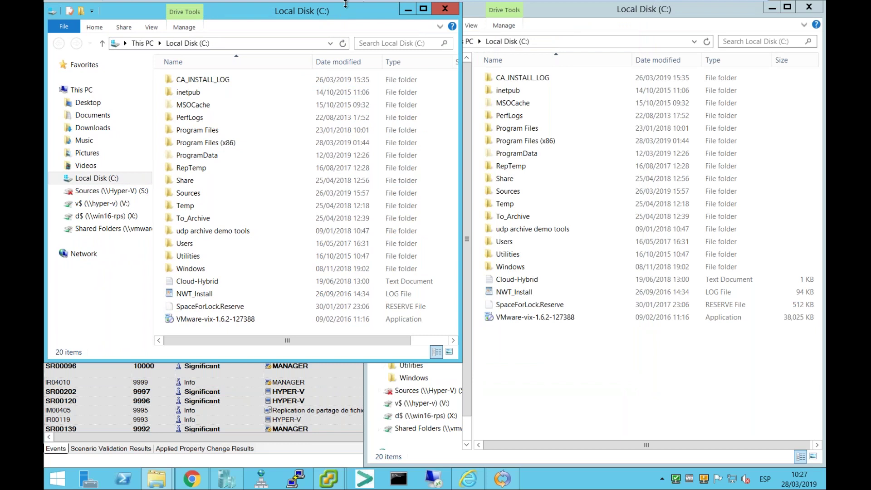
{"action": "double_click", "coordinate": [346, 4]}
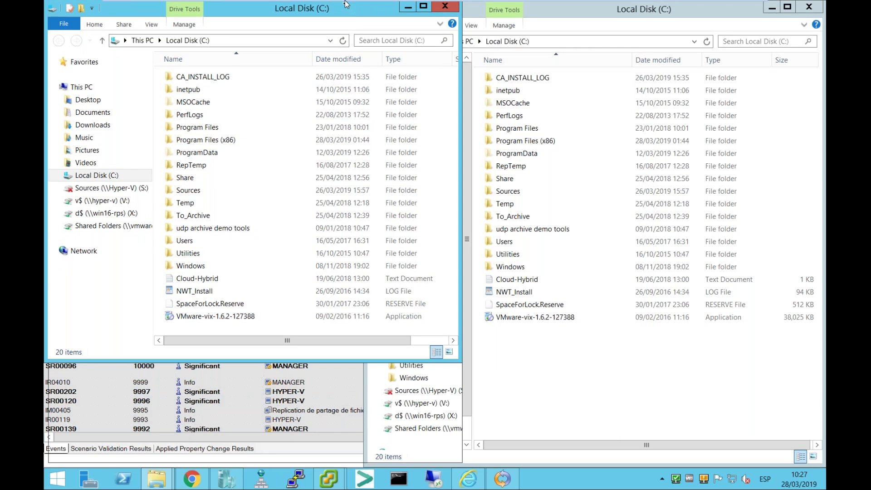
{"action": "left_click", "coordinate": [192, 195]}
{"action": "double_click", "coordinate": [192, 195]}
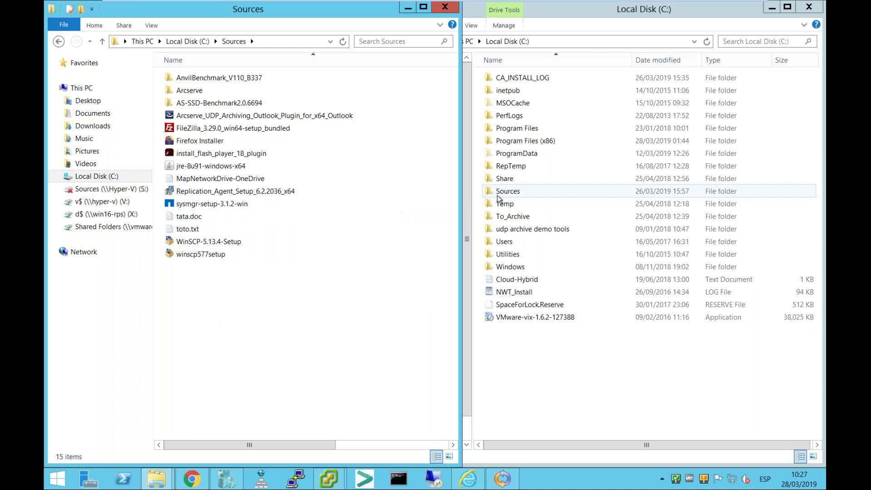
Try to open the mapped network drive Sources (\\Hyper-V) (S:) from each of the two Explorer windows
{"action": "left_click", "coordinate": [540, 370]}
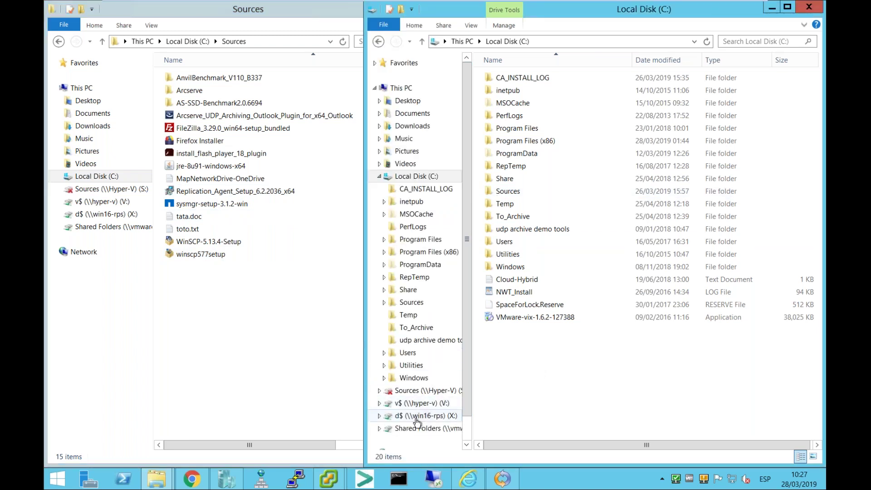
{"action": "left_click", "coordinate": [418, 390]}
{"action": "left_click", "coordinate": [553, 310]}
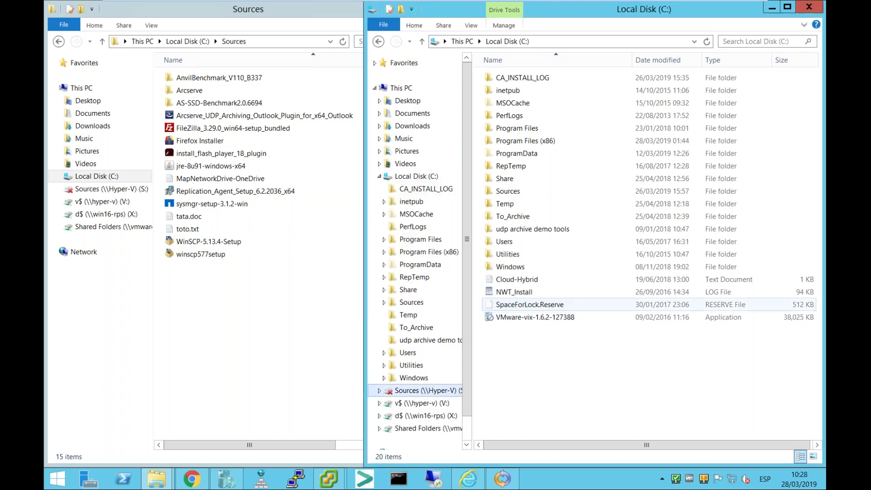
{"action": "left_click", "coordinate": [774, 7]}
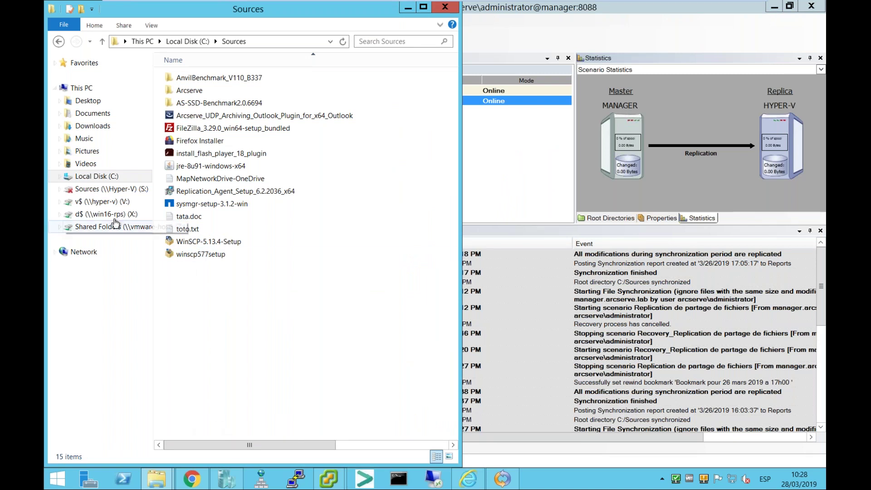
{"action": "left_click", "coordinate": [114, 195]}
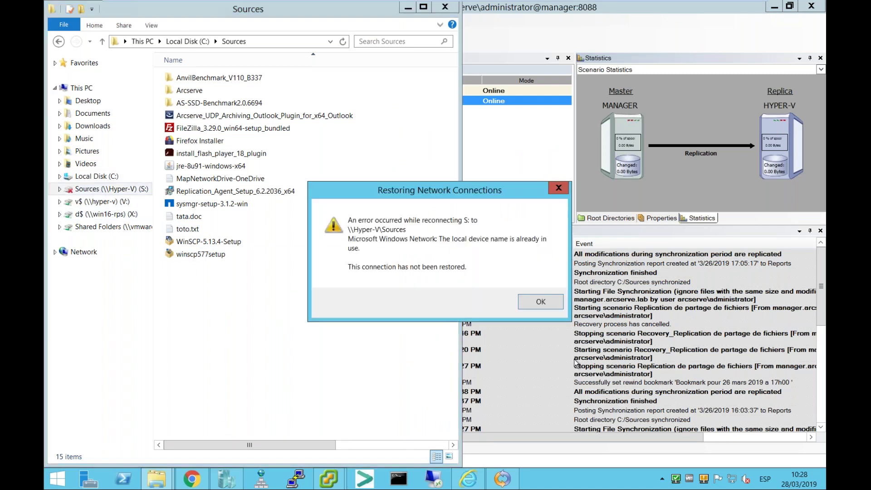
{"action": "left_click", "coordinate": [540, 304]}
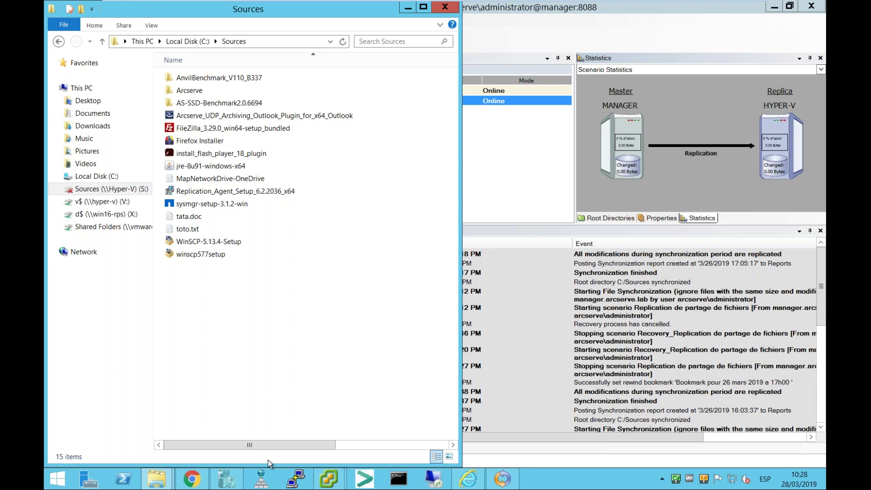
Switch to the Hyper-V virtual machine and open its C:\Sources folder in File Explorer
{"action": "mouse_move", "coordinate": [157, 477]}
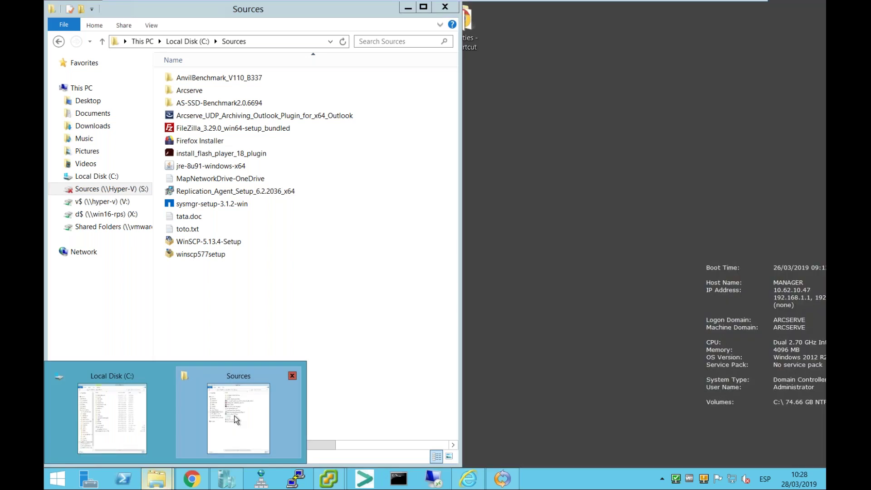
{"action": "left_click", "coordinate": [235, 419]}
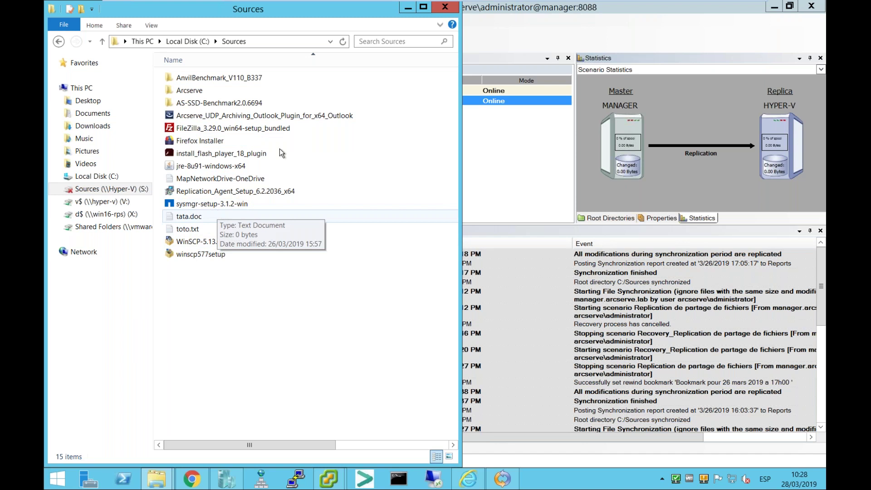
{"action": "mouse_move", "coordinate": [329, 5]}
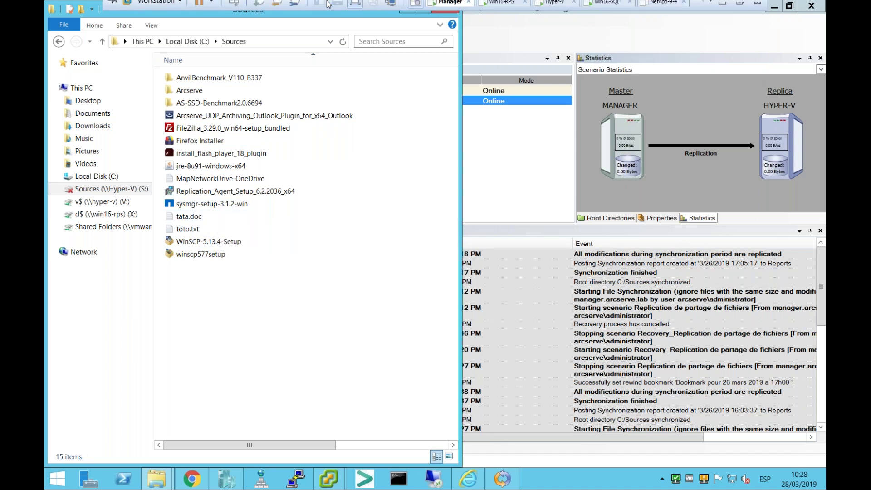
{"action": "left_click", "coordinate": [556, 10]}
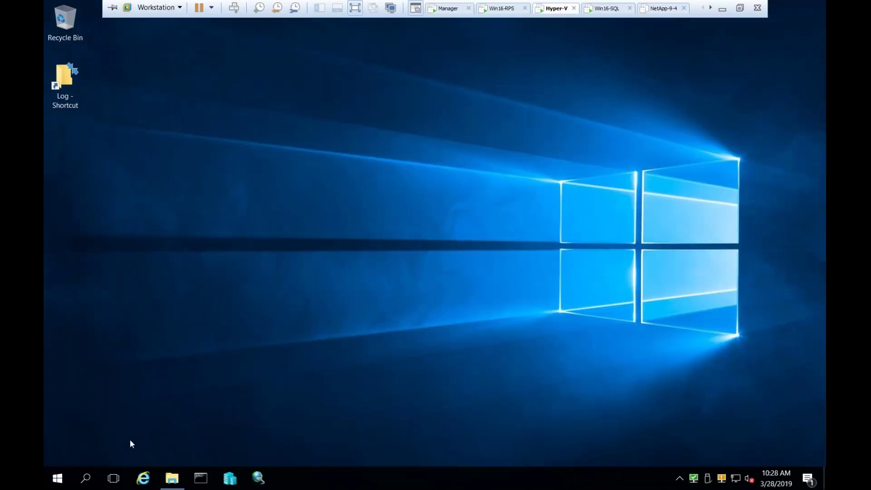
{"action": "left_click", "coordinate": [173, 480]}
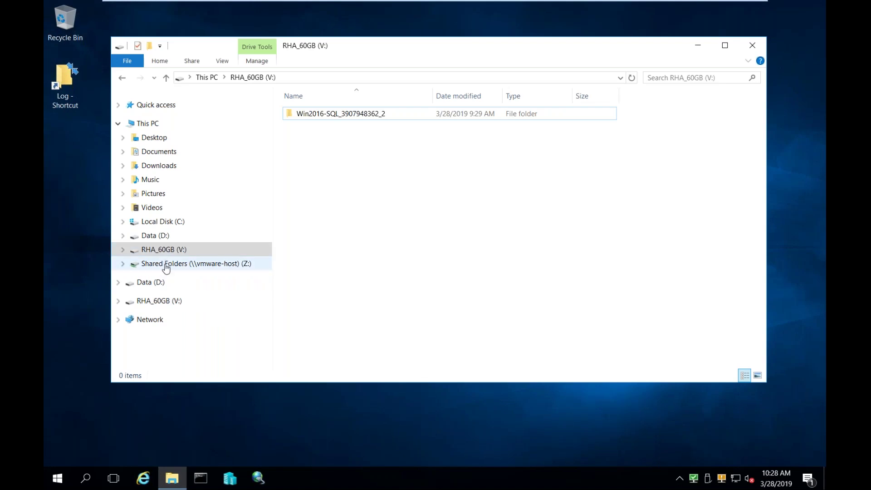
{"action": "left_click", "coordinate": [168, 223]}
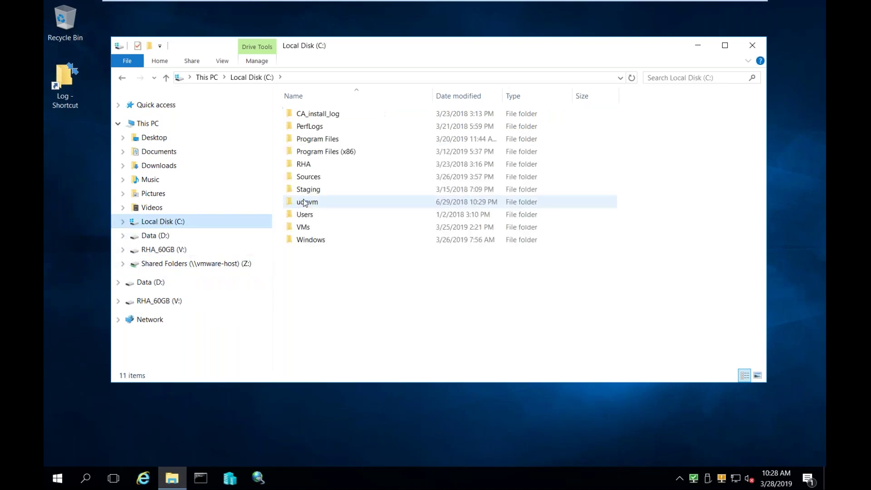
{"action": "double_click", "coordinate": [307, 178]}
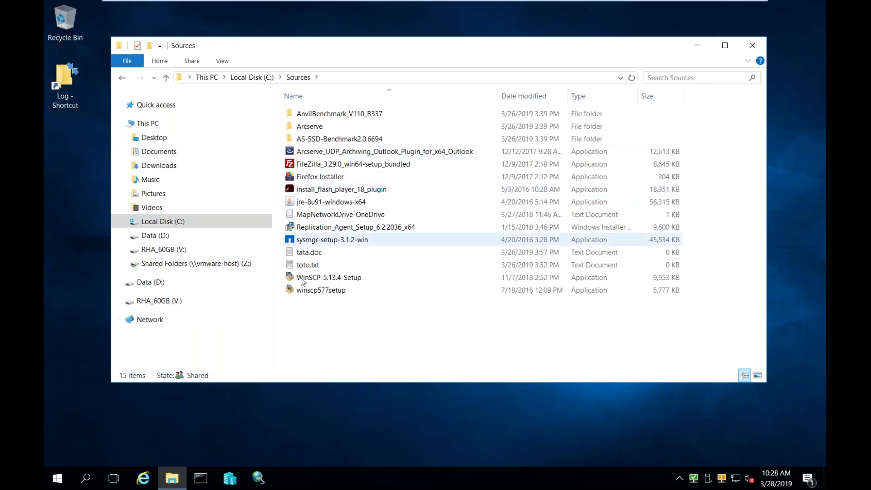
Return to the Manager virtual machine and create a text document named "Nouveau doc" in the Sources folder
{"action": "mouse_move", "coordinate": [339, 2]}
{"action": "left_click", "coordinate": [448, 8]}
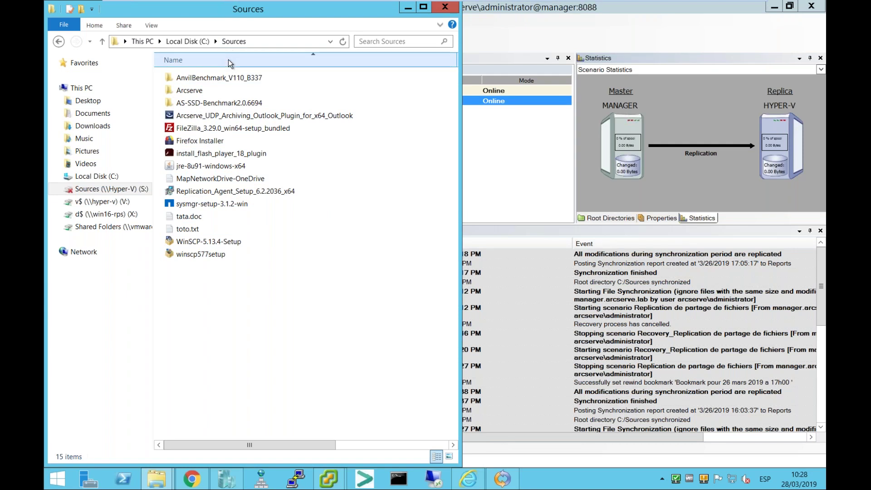
{"action": "right_click", "coordinate": [183, 299]}
{"action": "mouse_move", "coordinate": [214, 416]}
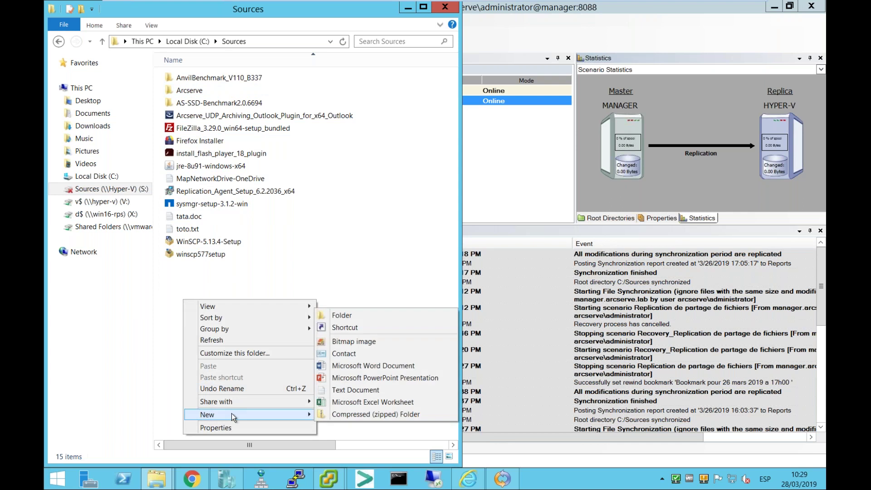
{"action": "left_click", "coordinate": [358, 391]}
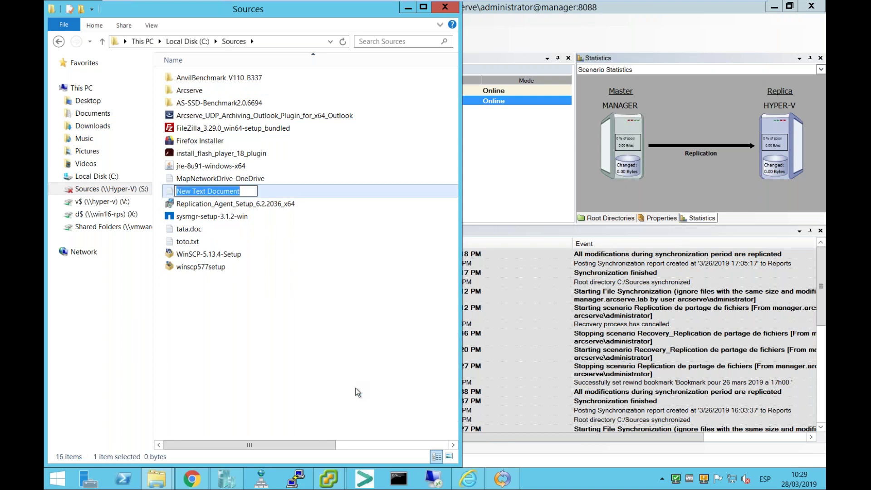
{"action": "type", "text": "Nouveau doc"}
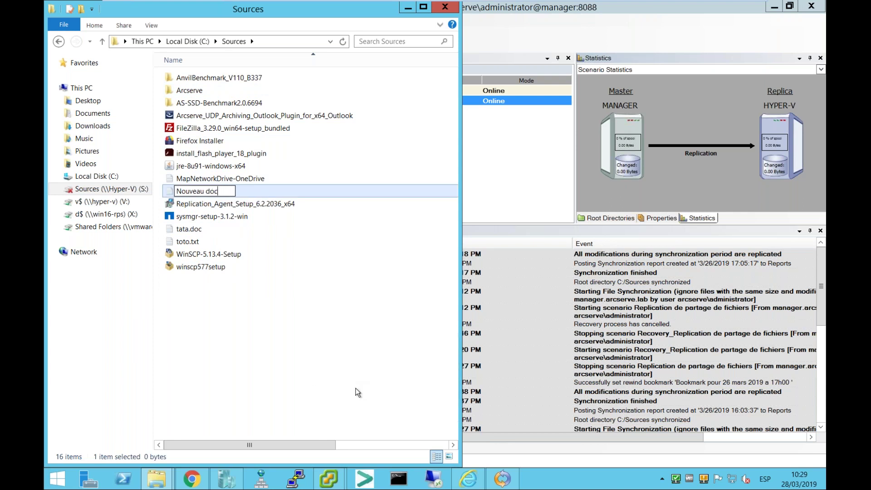
{"action": "key", "text": "Return"}
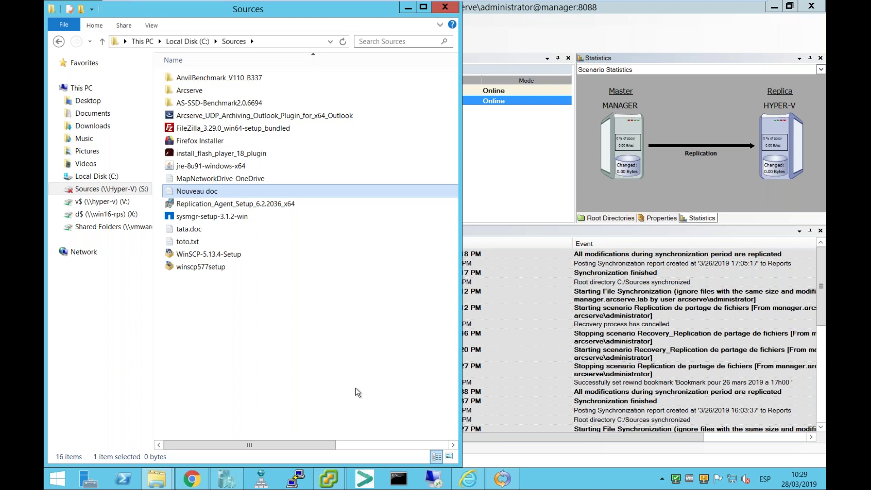
Switch to the Hyper-V virtual machine and check its Sources folder for the replicated "Nouveau doc" file
{"action": "mouse_move", "coordinate": [407, 2]}
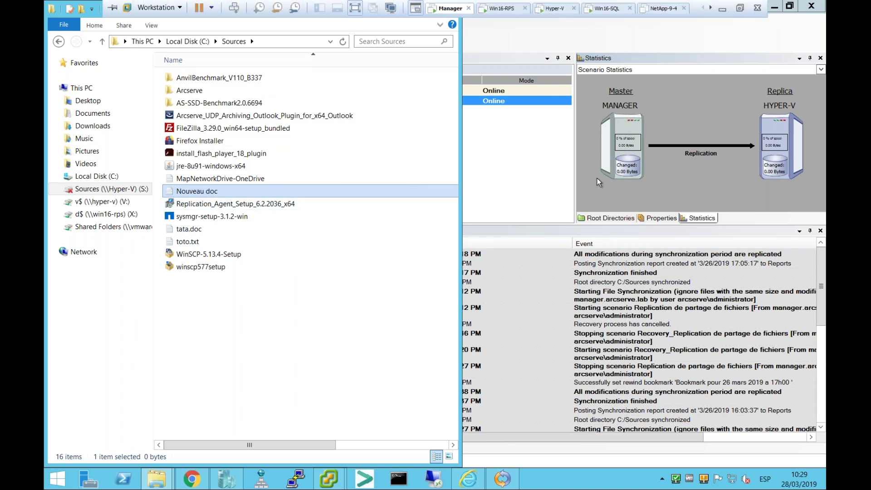
{"action": "mouse_move", "coordinate": [554, 4]}
{"action": "left_click", "coordinate": [554, 9]}
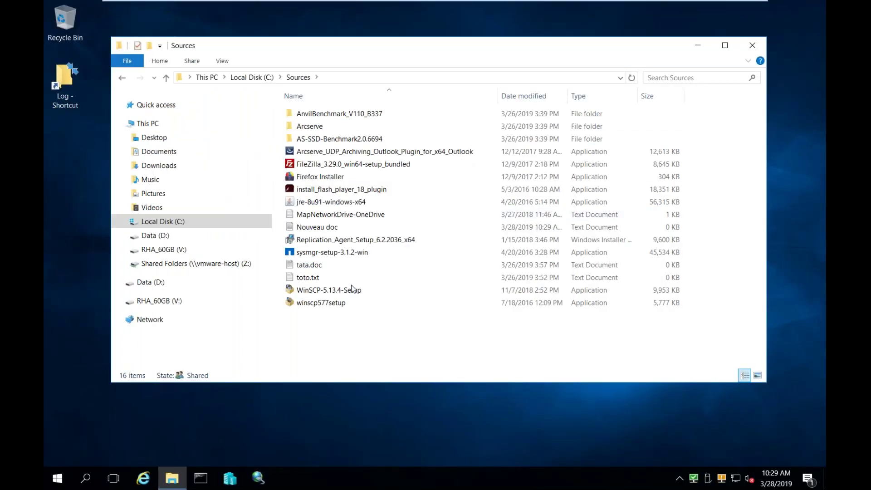
{"action": "left_click", "coordinate": [320, 227]}
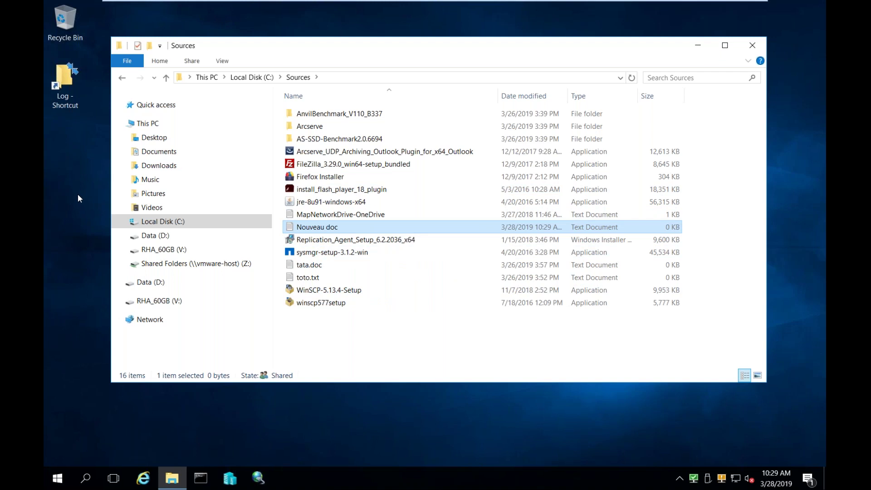
Return to the Manager virtual machine and minimize its Sources folder window to reveal Arcserve RHA Manager
{"action": "mouse_move", "coordinate": [186, 1]}
{"action": "left_click", "coordinate": [445, 8]}
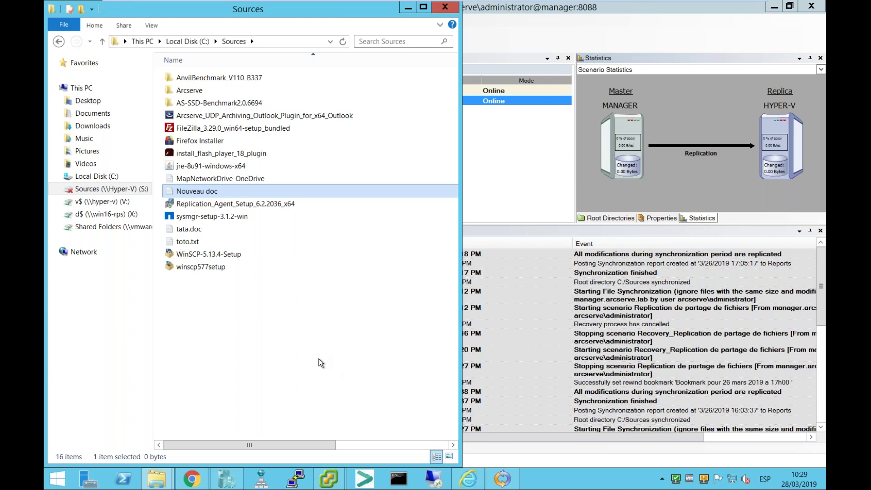
{"action": "left_click", "coordinate": [407, 8]}
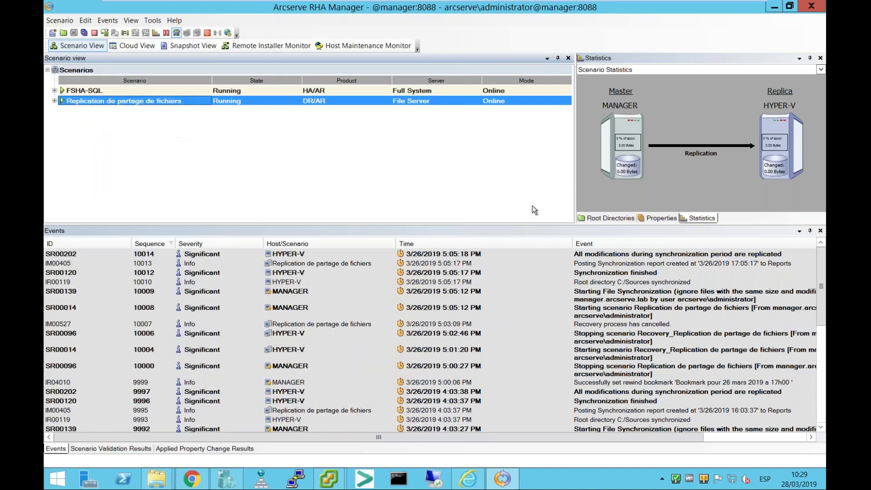
Examine the Replication properties of the "Replication de partage de fichiers" scenario and the statistics of the FSHA-SQL scenario
{"action": "left_click", "coordinate": [663, 218]}
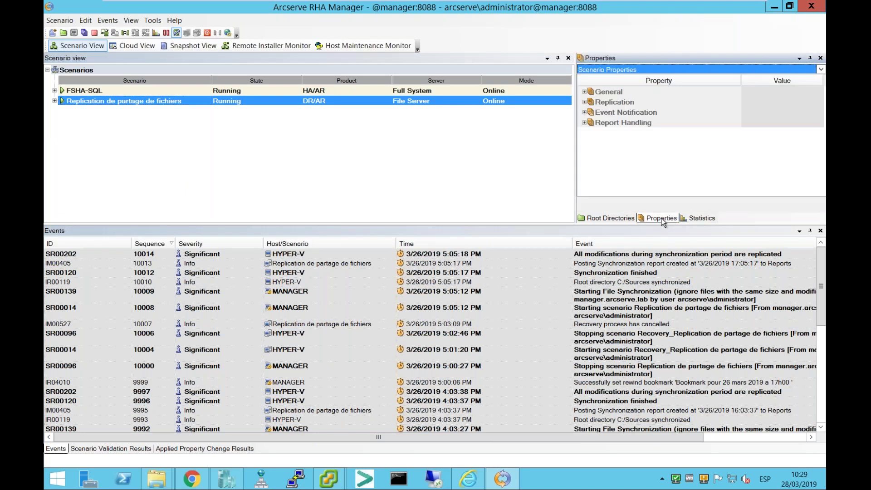
{"action": "left_click", "coordinate": [585, 102]}
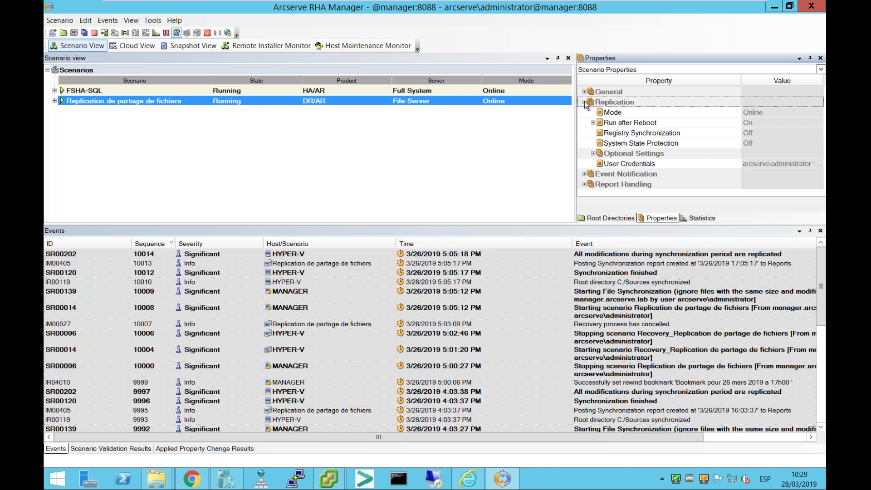
{"action": "left_click", "coordinate": [135, 92]}
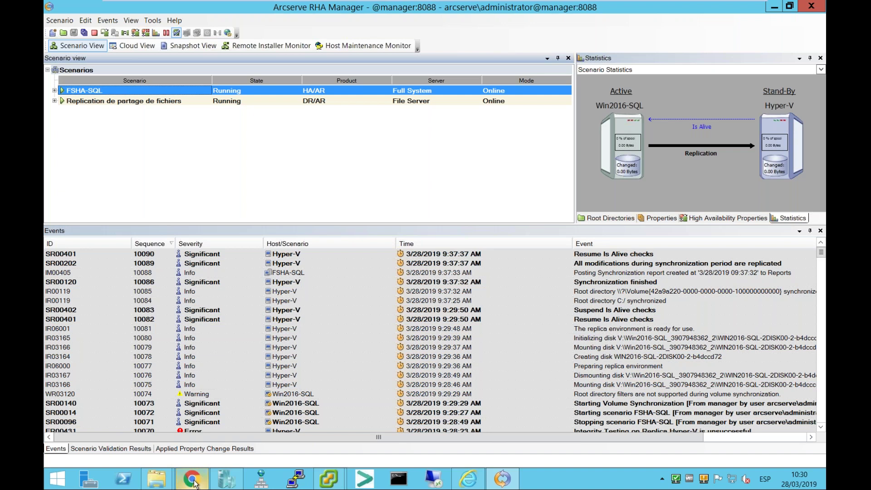
Switch to Chrome and sign in to the Arcserve Unified Data Protection console with the prefilled credentials
{"action": "mouse_move", "coordinate": [194, 482]}
{"action": "left_click", "coordinate": [191, 408]}
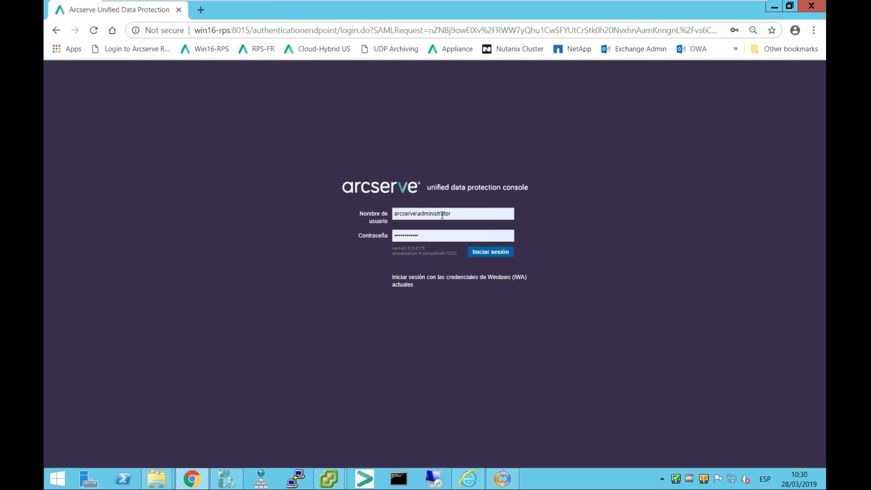
{"action": "left_click", "coordinate": [490, 253]}
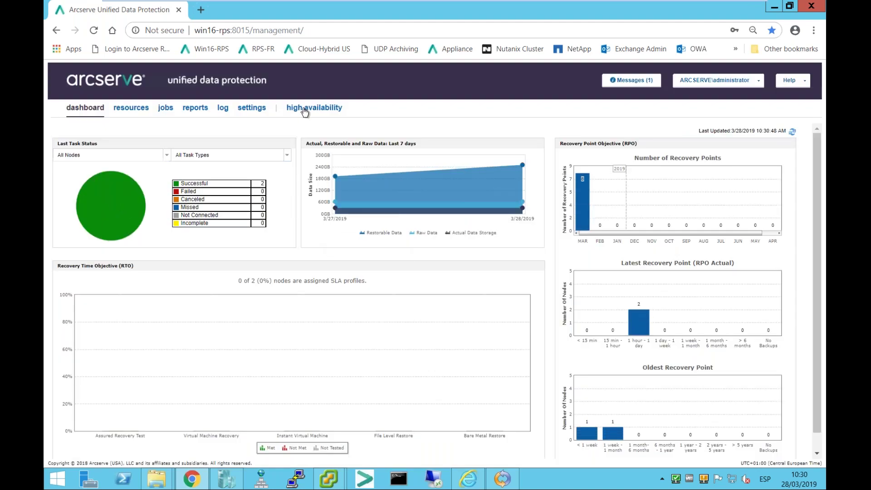
Open the console's high availability page and list the scenarios of the manager control service
{"action": "left_click", "coordinate": [312, 111]}
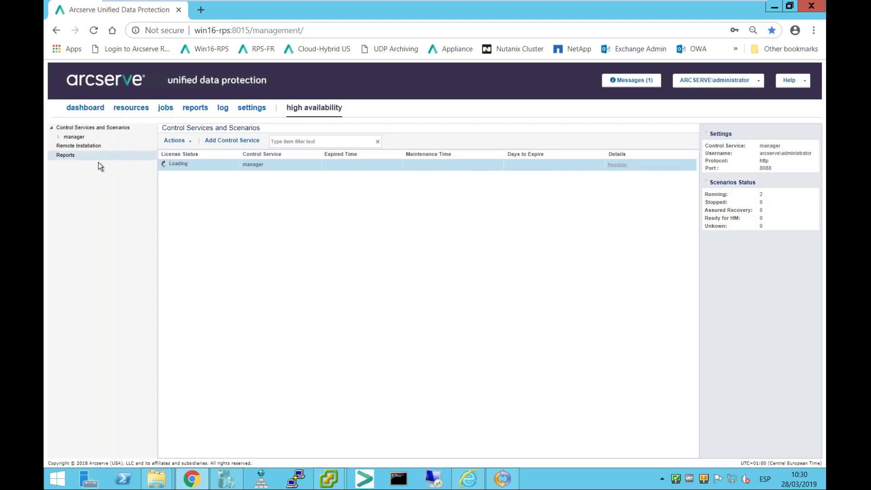
{"action": "left_click", "coordinate": [57, 137]}
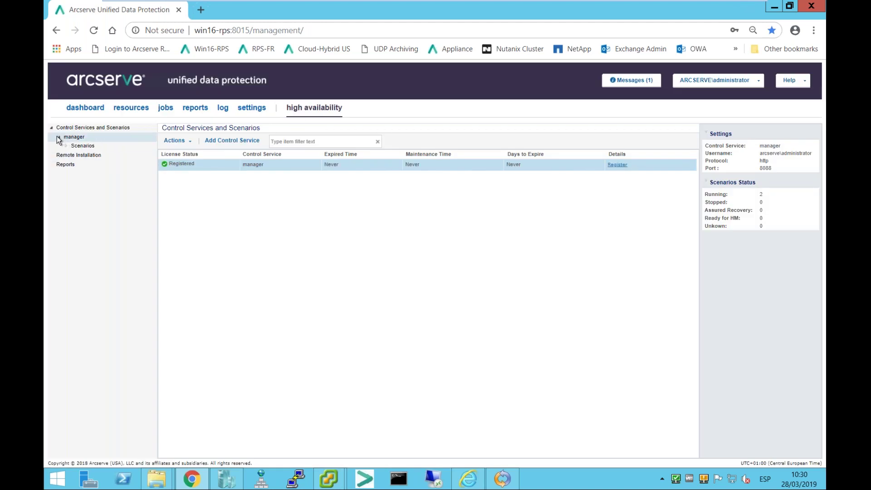
{"action": "left_click", "coordinate": [66, 146]}
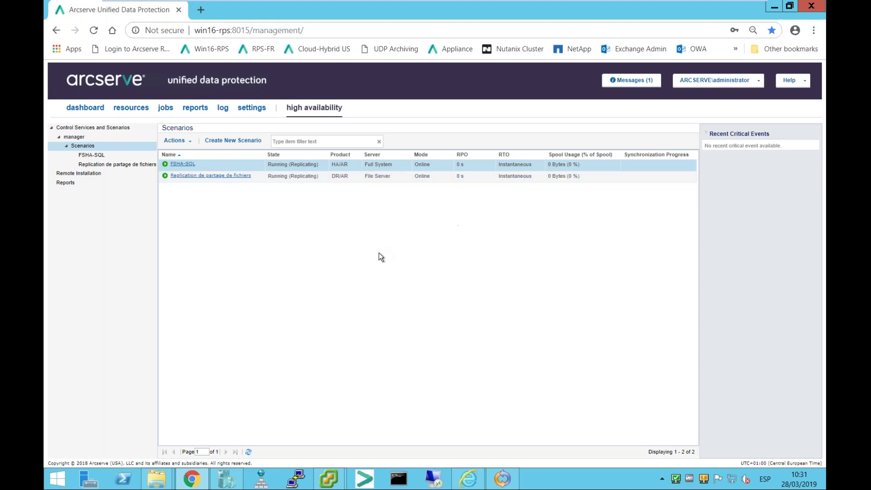
Return to Arcserve RHA Manager and start a new Microsoft SQL Server scenario of the Replication and Data Recovery type
{"action": "left_click", "coordinate": [775, 8]}
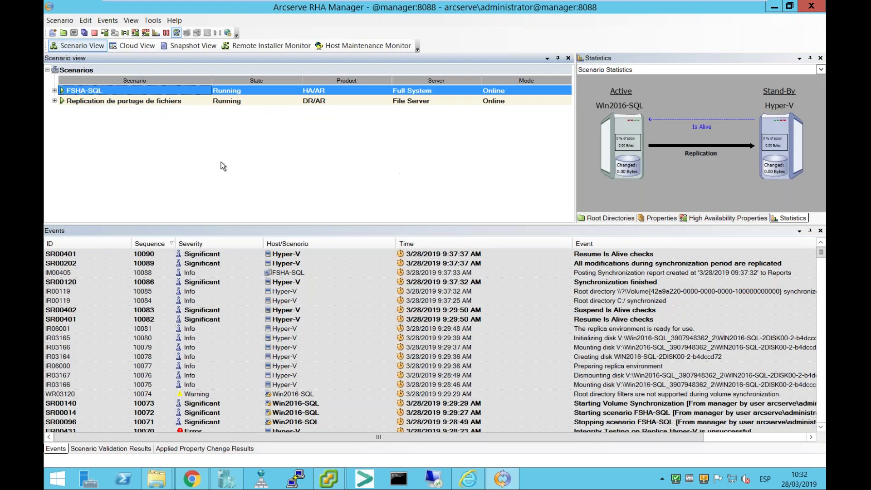
{"action": "left_click", "coordinate": [53, 34]}
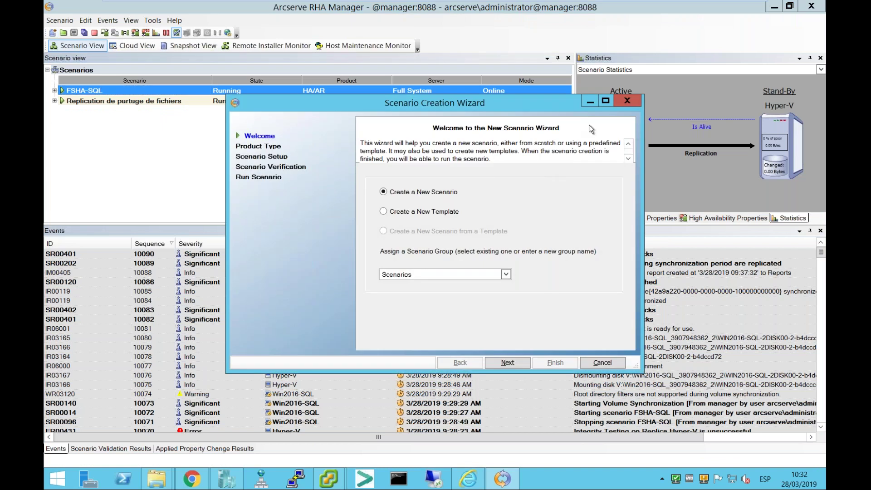
{"action": "left_click", "coordinate": [606, 100]}
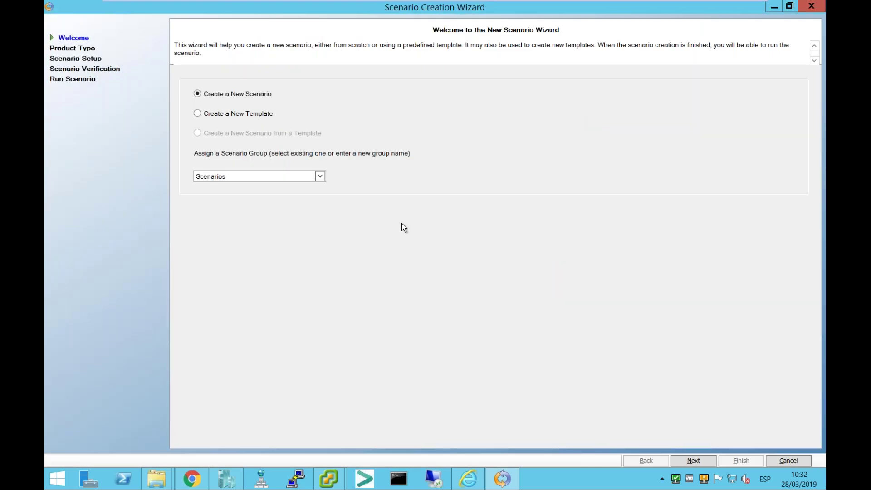
{"action": "left_click", "coordinate": [695, 461]}
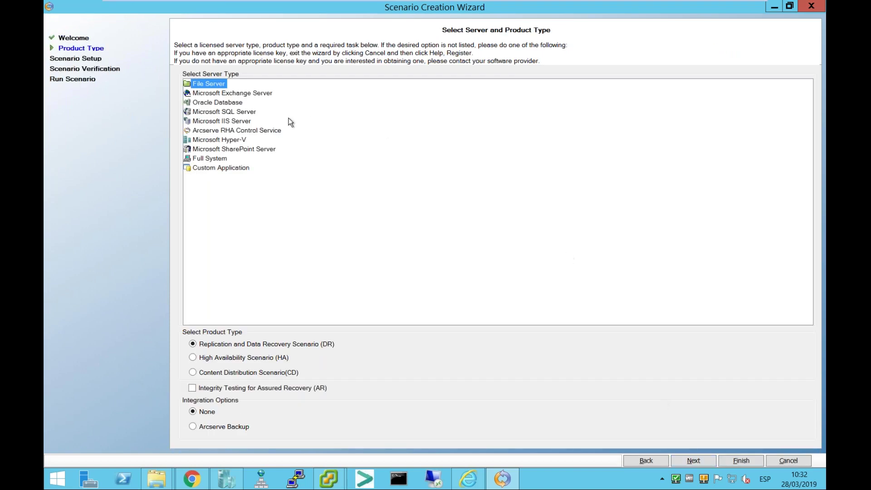
{"action": "left_click", "coordinate": [220, 113]}
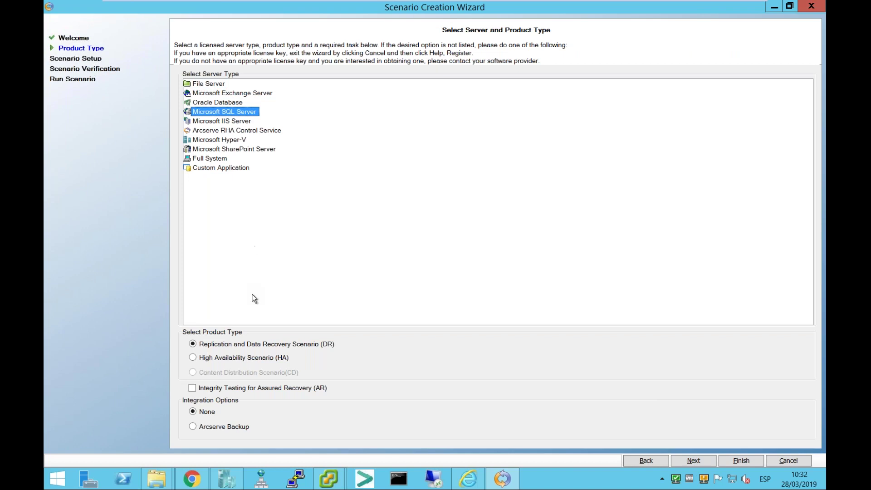
{"action": "left_click", "coordinate": [697, 462]}
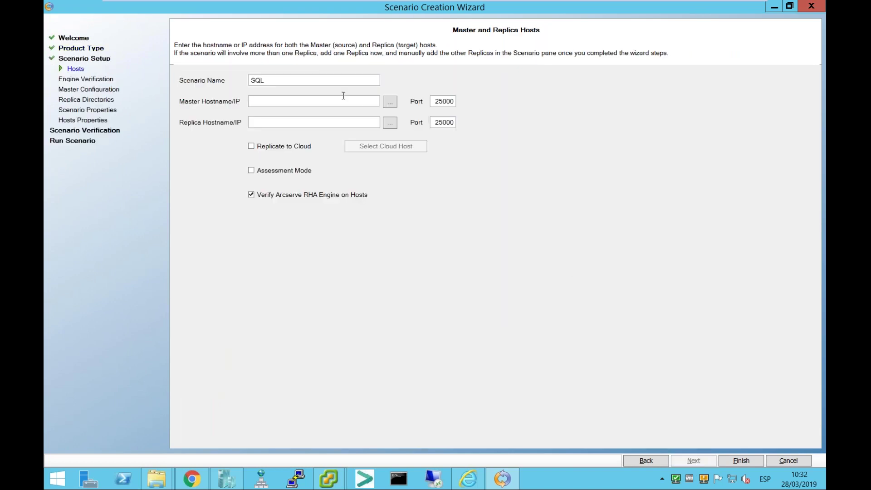
Choose WIN16-SQL from the discovered hosts as the SQL scenario's master
{"action": "left_click", "coordinate": [390, 102]}
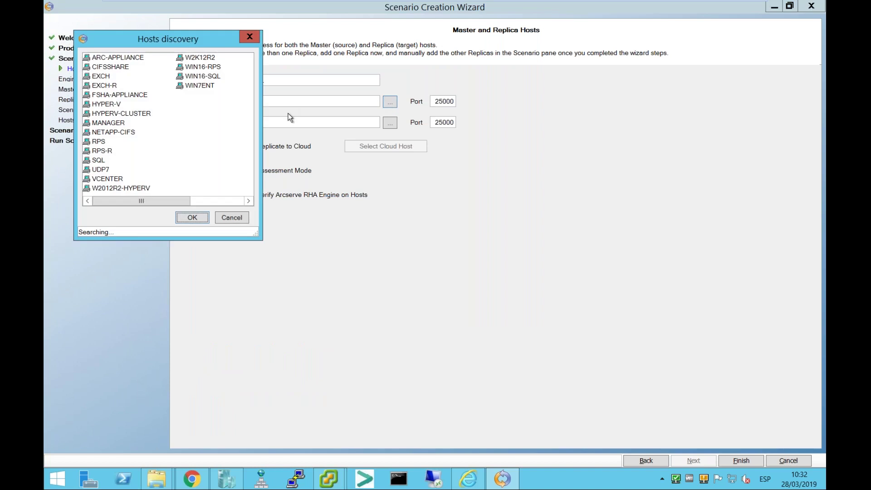
{"action": "left_click", "coordinate": [202, 76]}
{"action": "left_click", "coordinate": [194, 218]}
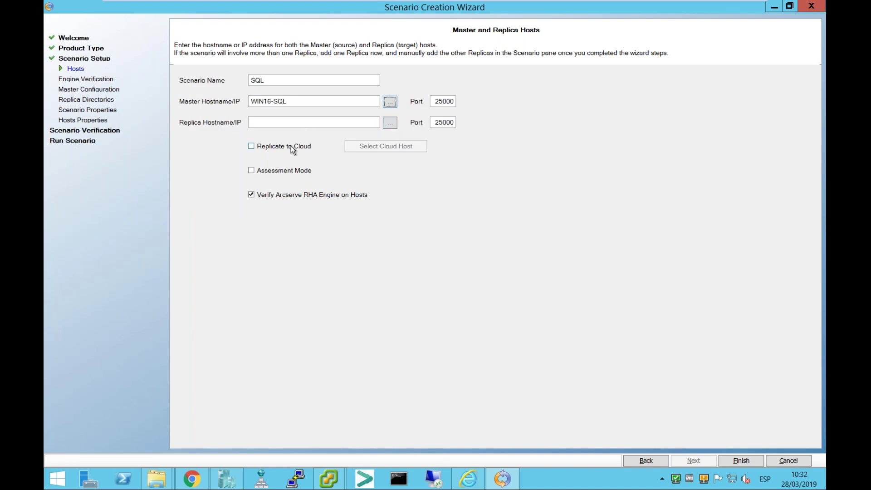
Enable Replicate to Cloud, look over the Amazon EC2 cloud instance selection and cancel it
{"action": "left_click", "coordinate": [251, 146]}
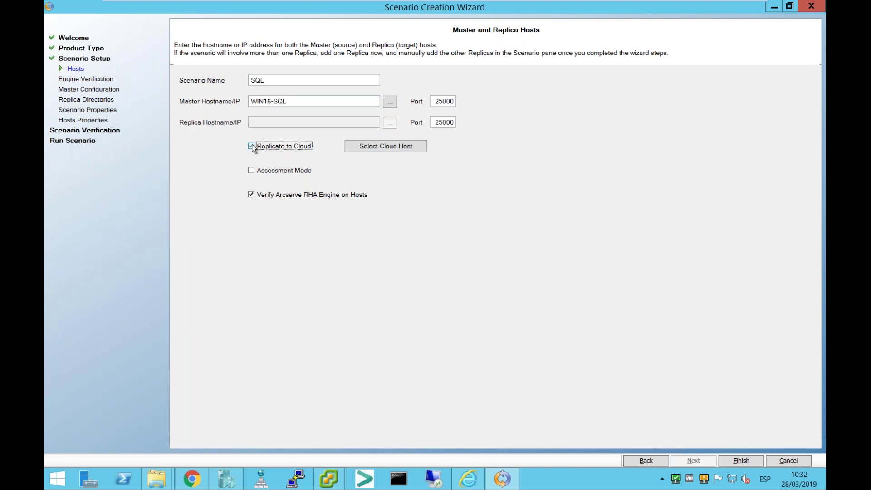
{"action": "left_click", "coordinate": [378, 145]}
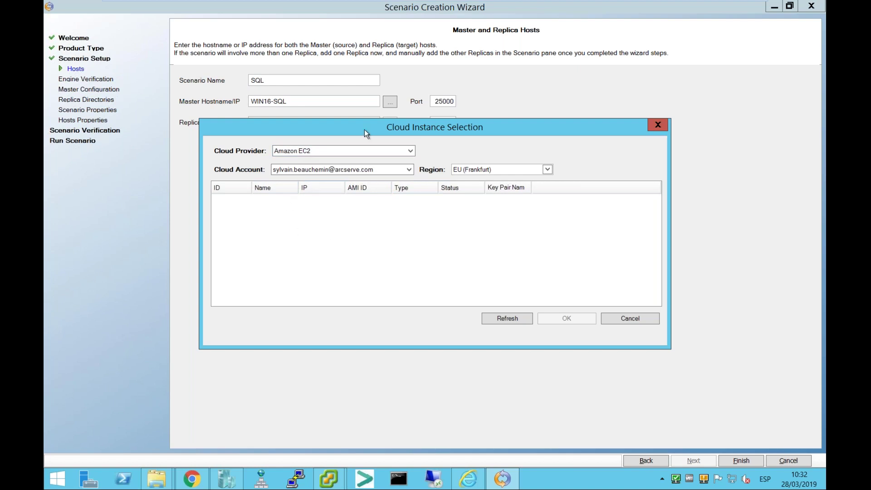
{"action": "left_click_drag", "start_coordinate": [359, 132], "coordinate": [501, 63]}
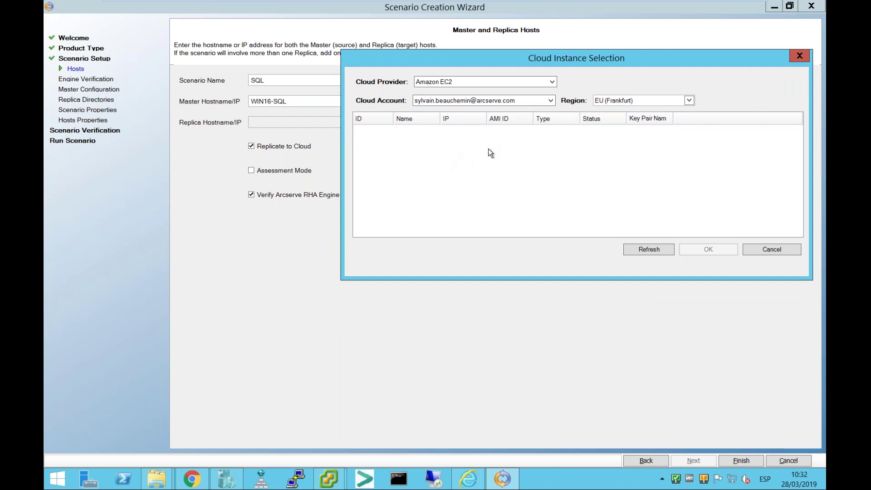
{"action": "left_click", "coordinate": [777, 251]}
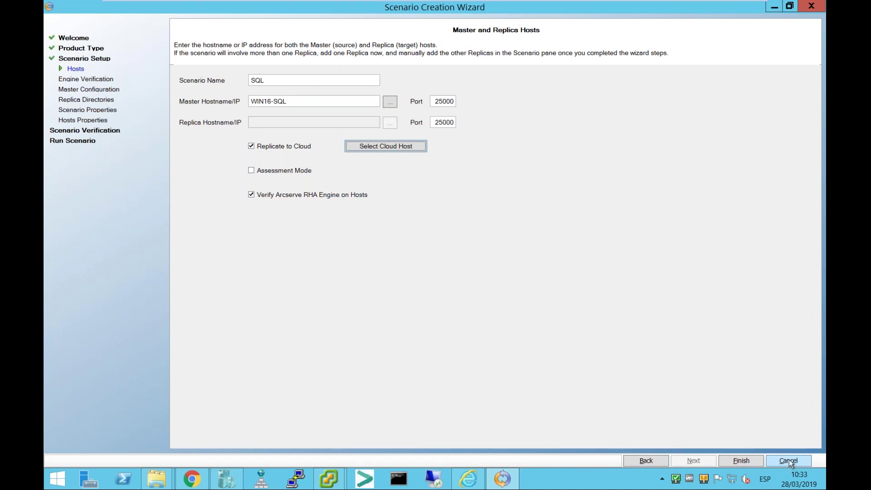
Go back and choose Full System as the server type, and cancel the scenario creation
{"action": "left_click", "coordinate": [649, 460]}
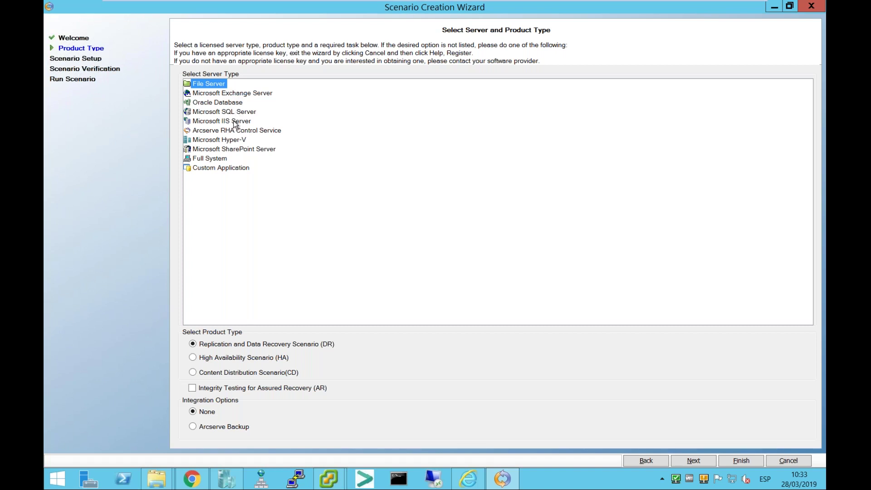
{"action": "left_click", "coordinate": [208, 160]}
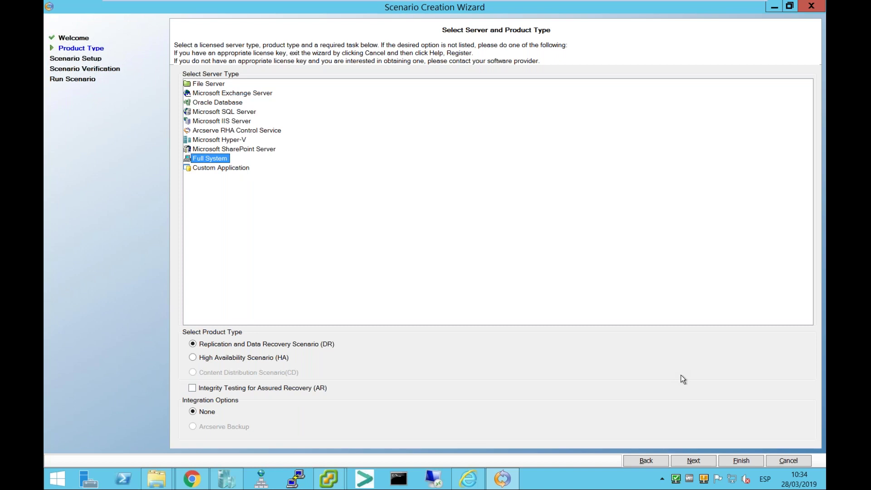
{"action": "left_click", "coordinate": [783, 460]}
{"action": "left_click", "coordinate": [450, 280]}
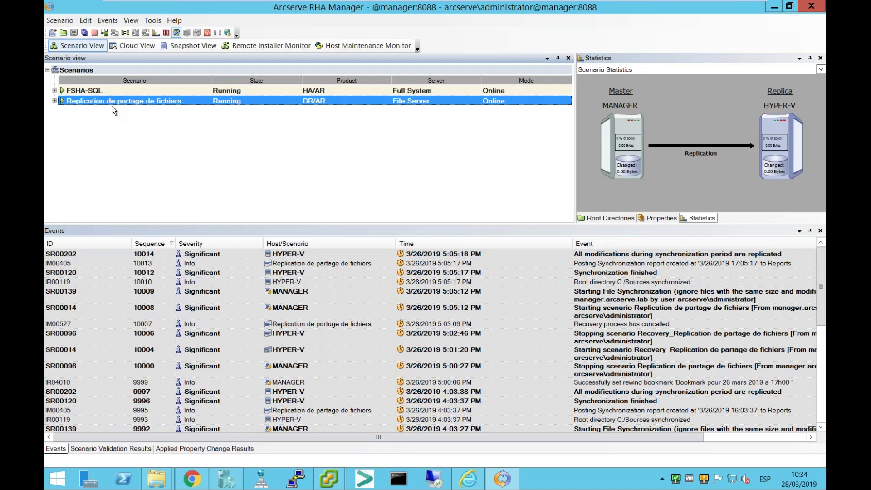
Expand the hosts of both scenarios and stop the running FSHA-SQL scenario
{"action": "left_click", "coordinate": [54, 90]}
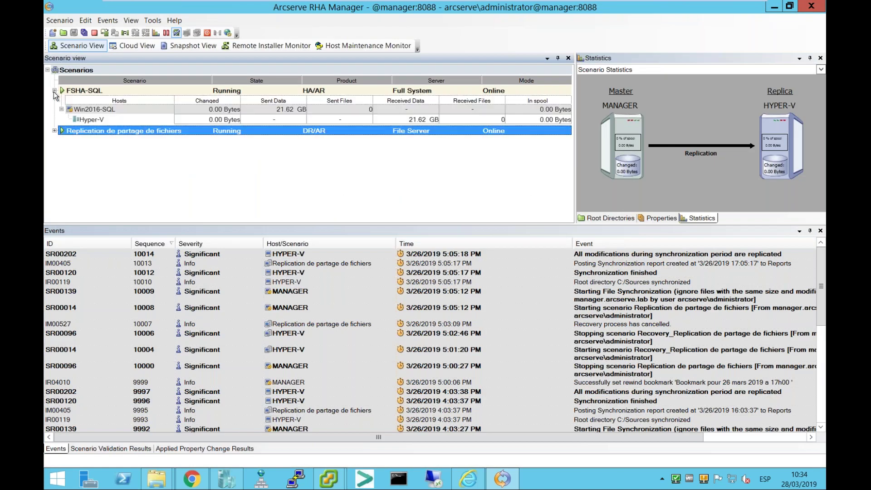
{"action": "left_click", "coordinate": [55, 130]}
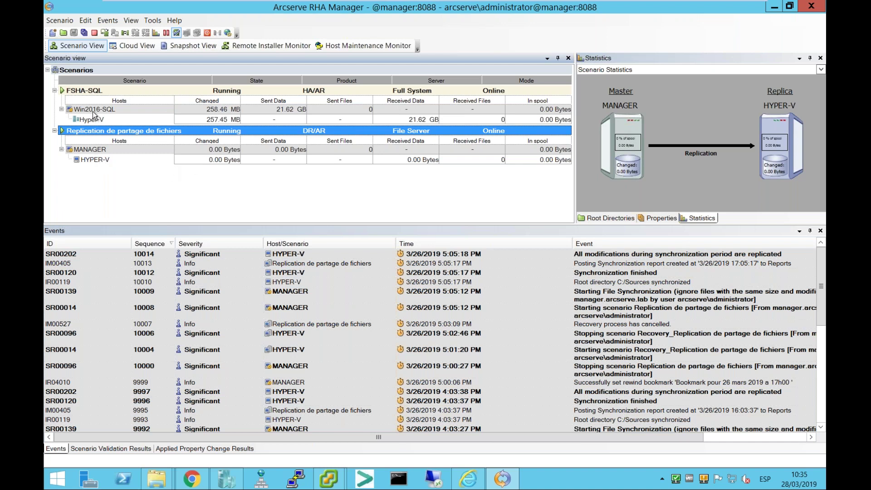
{"action": "left_click", "coordinate": [89, 91]}
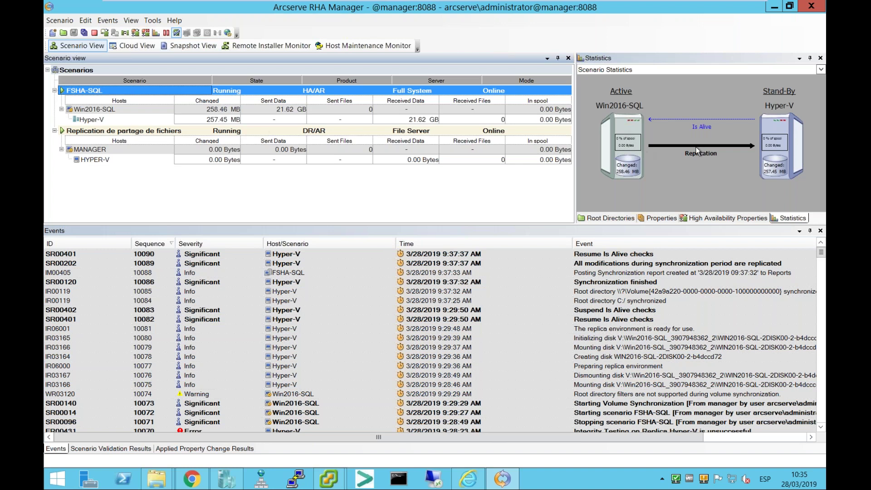
{"action": "left_click", "coordinate": [93, 34]}
{"action": "left_click", "coordinate": [463, 282]}
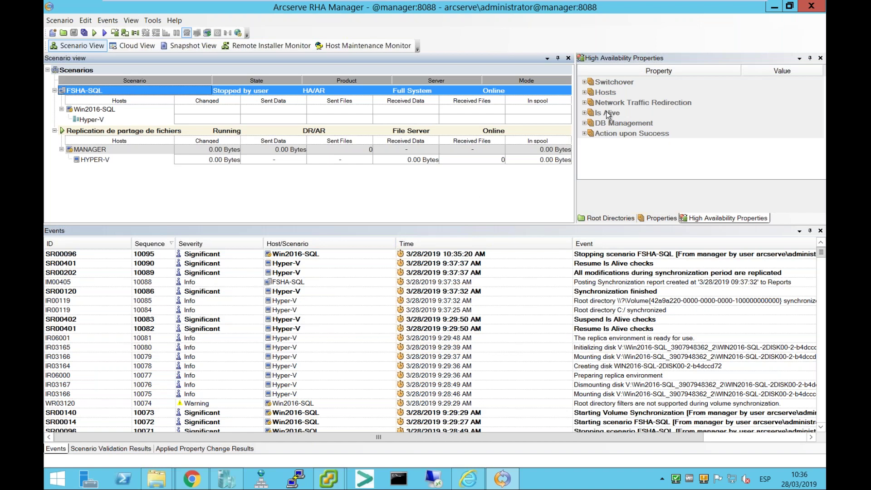
Examine the Is Alive, Network Traffic Redirection and Hosts settings in FSHA-SQL's high availability properties, and select its Hyper-V replica host
{"action": "left_click", "coordinate": [585, 113]}
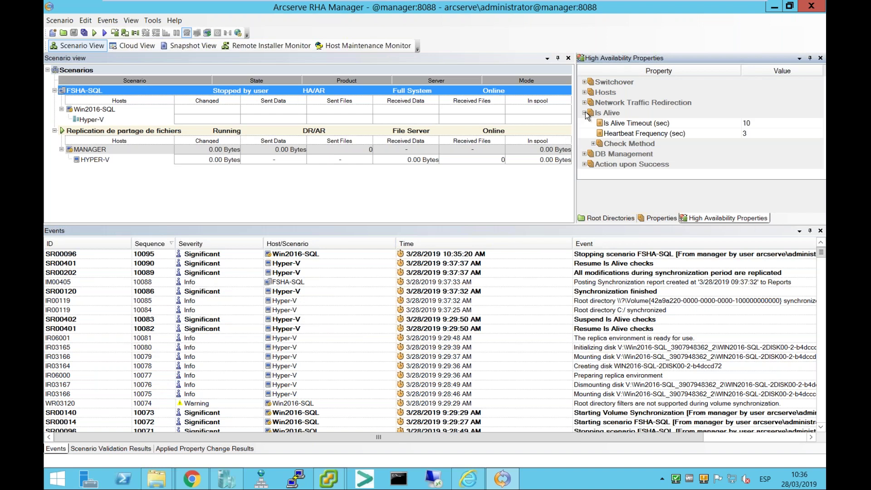
{"action": "left_click", "coordinate": [584, 102]}
{"action": "left_click", "coordinate": [585, 92]}
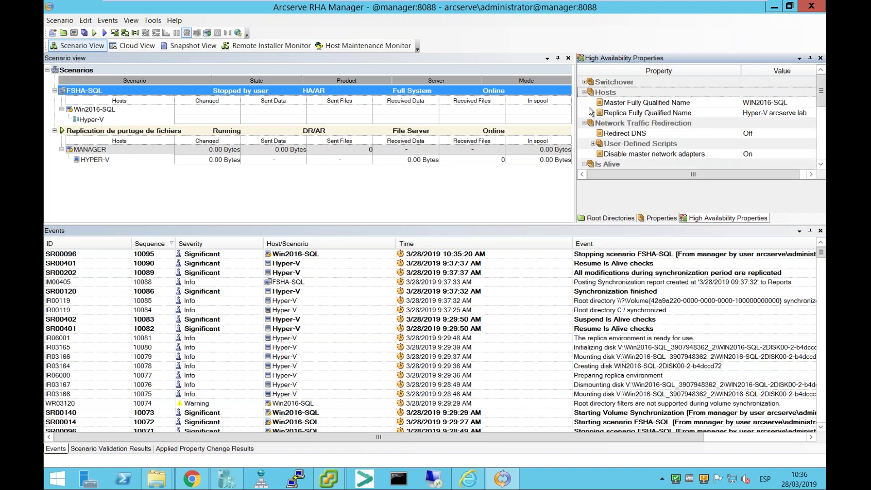
{"action": "left_click", "coordinate": [825, 111]}
{"action": "mouse_move", "coordinate": [825, 111]}
{"action": "left_mouse_down"}
{"action": "mouse_move", "coordinate": [825, 118]}
{"action": "mouse_move", "coordinate": [823, 111]}
{"action": "left_mouse_up"}
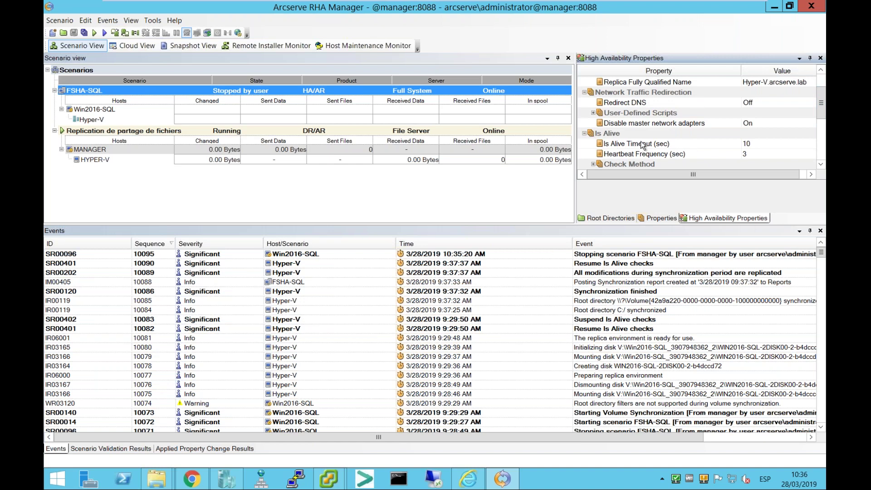
{"action": "left_click_drag", "start_coordinate": [822, 103], "coordinate": [820, 96]}
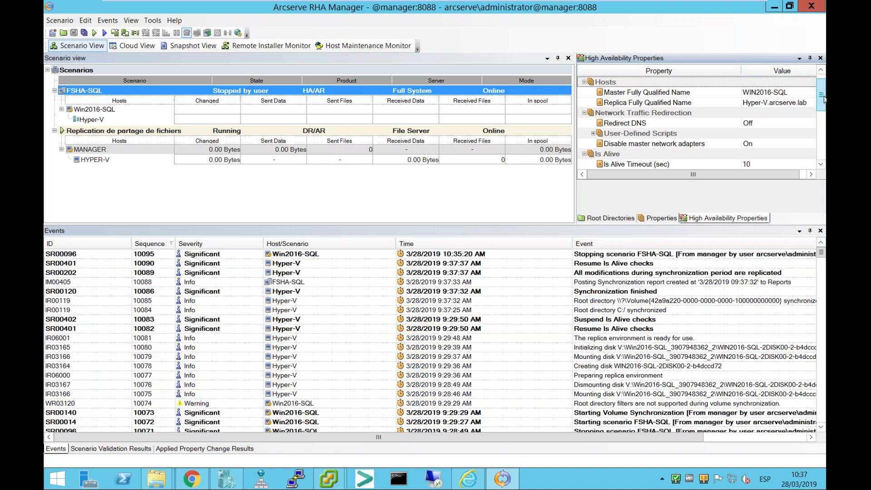
{"action": "left_click_drag", "start_coordinate": [822, 96], "coordinate": [823, 113]}
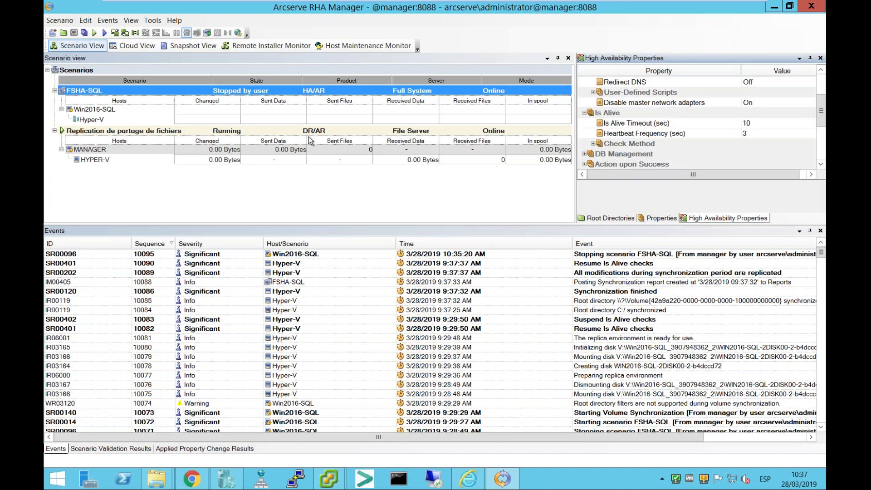
{"action": "left_click", "coordinate": [122, 120]}
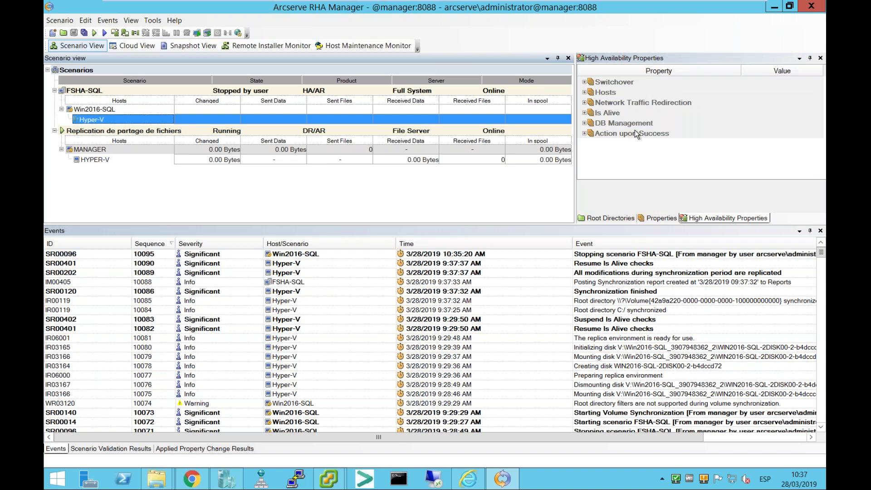
Examine the Redirect DNS setting under Network Traffic Redirection in the high availability properties
{"action": "left_click", "coordinate": [585, 103]}
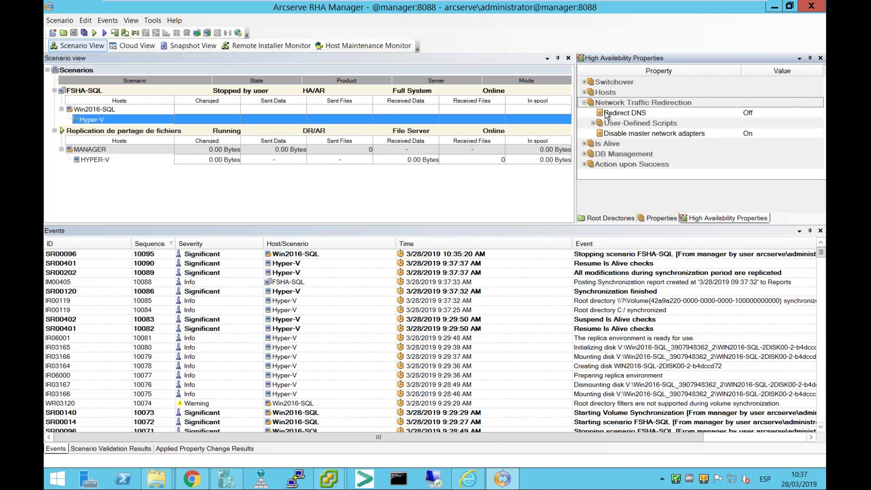
{"action": "left_click", "coordinate": [629, 113]}
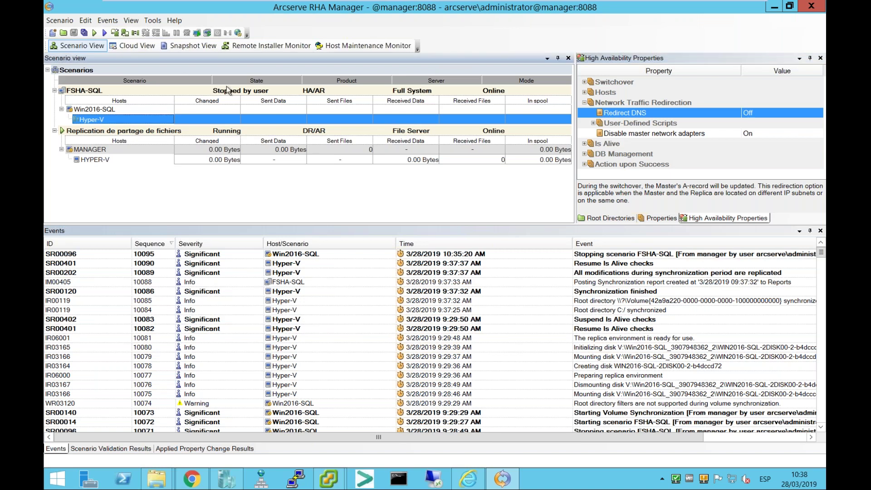
Look over the cloud accounts and the HYPER-V replica's snapshots, widening the Scenario Name column, and return to the scenario overview
{"action": "left_click", "coordinate": [130, 46]}
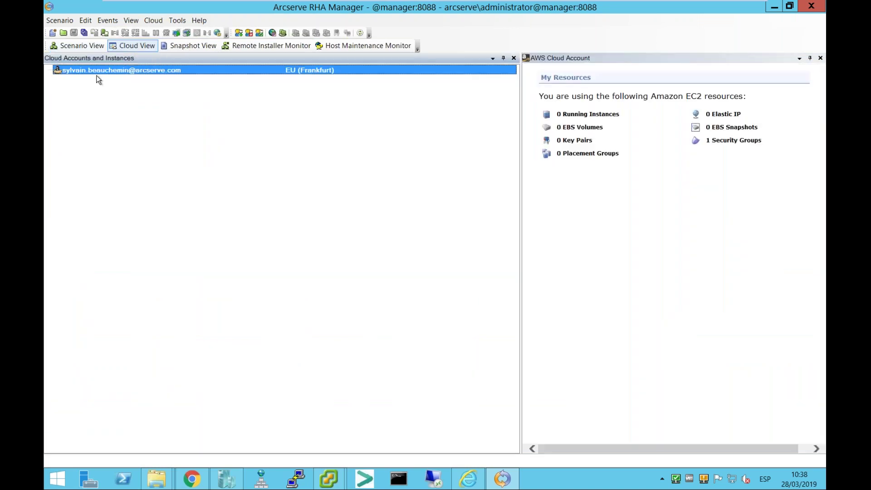
{"action": "left_click", "coordinate": [190, 46]}
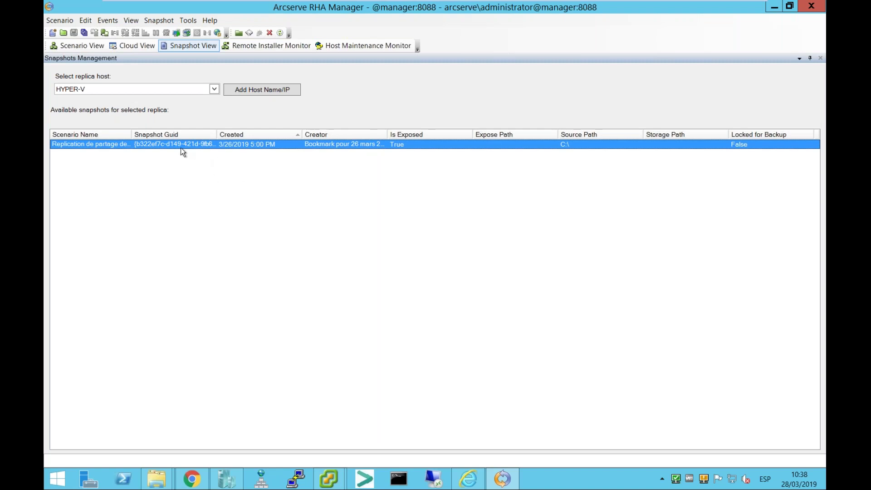
{"action": "left_click_drag", "start_coordinate": [132, 134], "coordinate": [170, 134]}
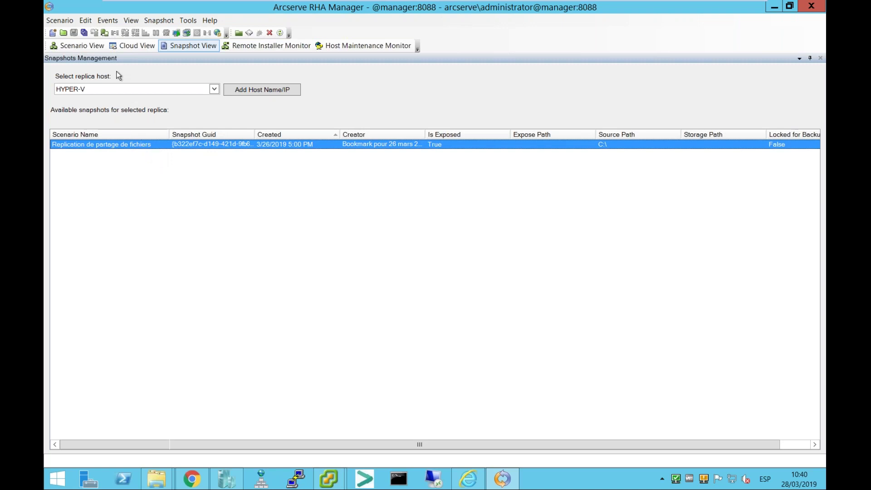
{"action": "left_click", "coordinate": [80, 46]}
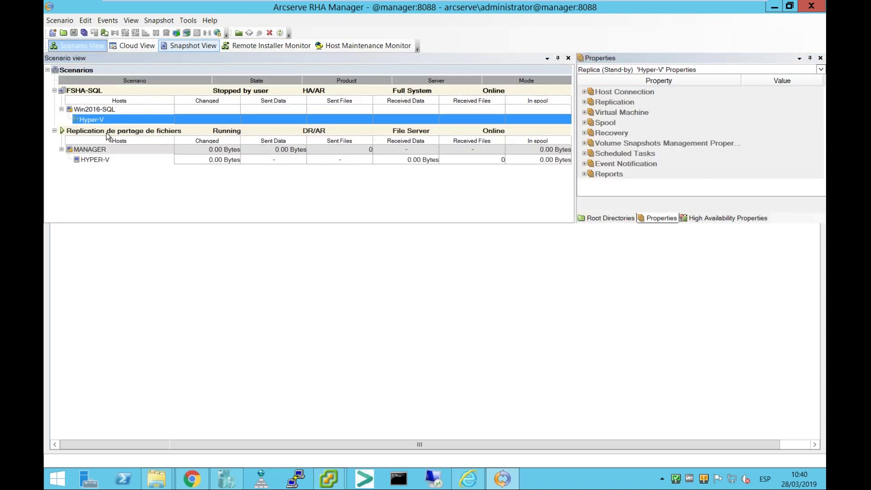